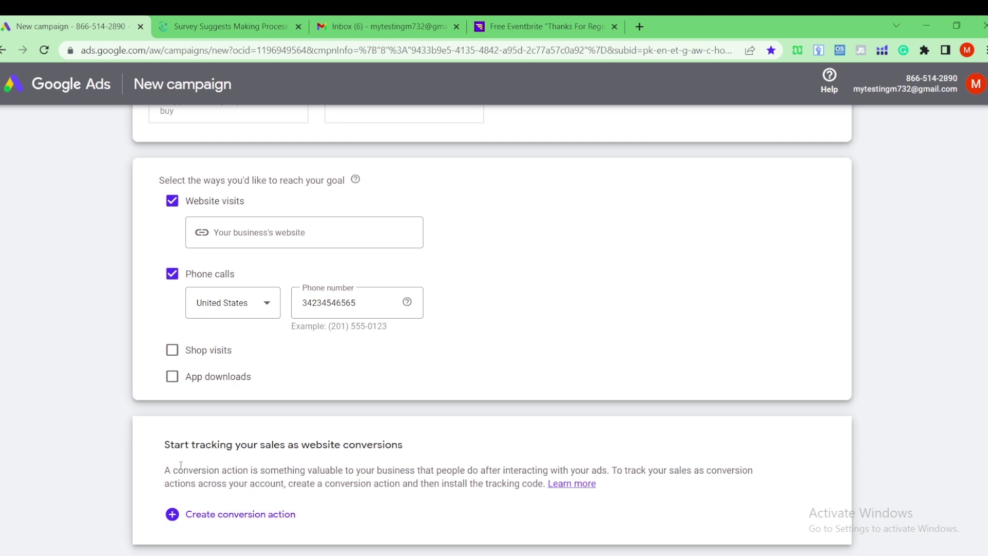
Read the description of tracking sales as website conversions and start creating a conversion action.
drag(164, 469, 502, 494)
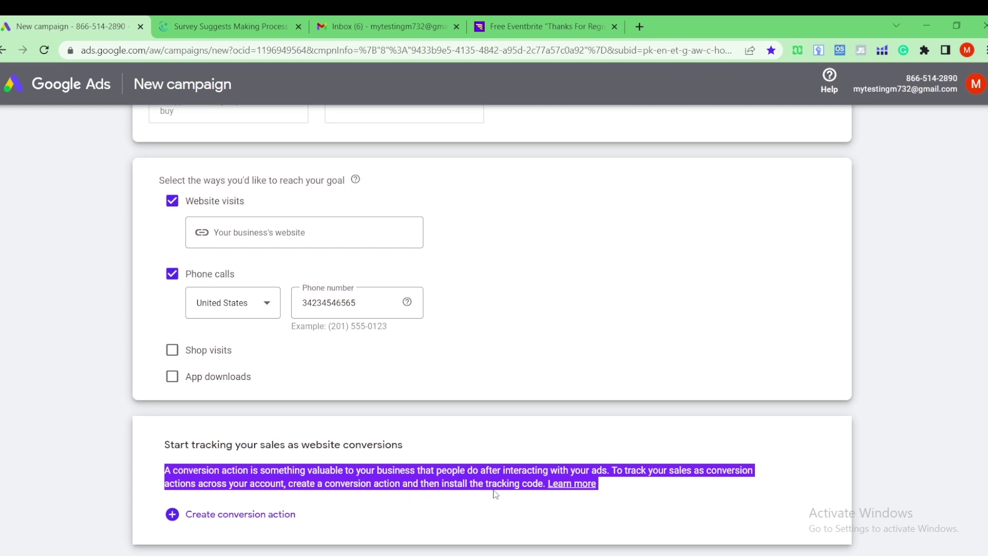
click(613, 495)
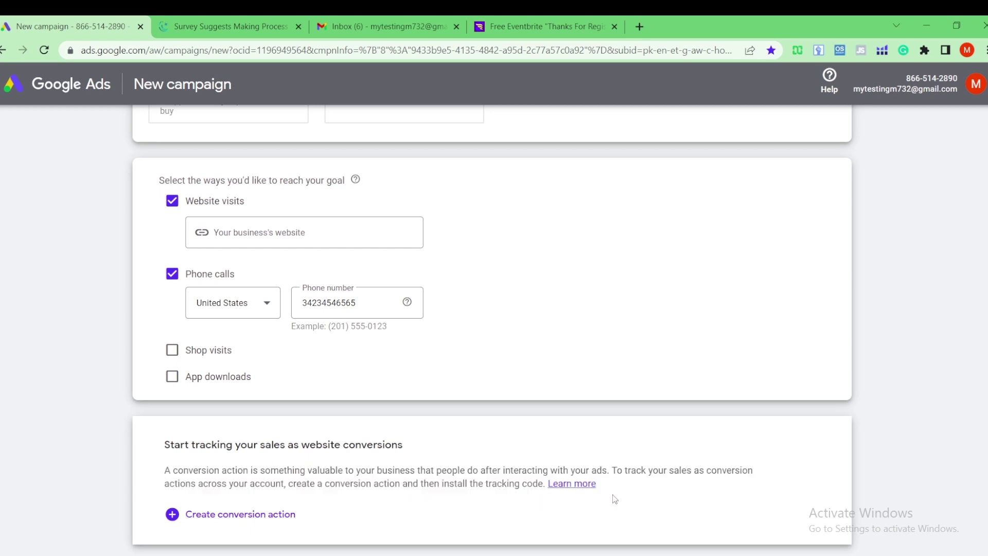
scroll(230, 525, down, 3)
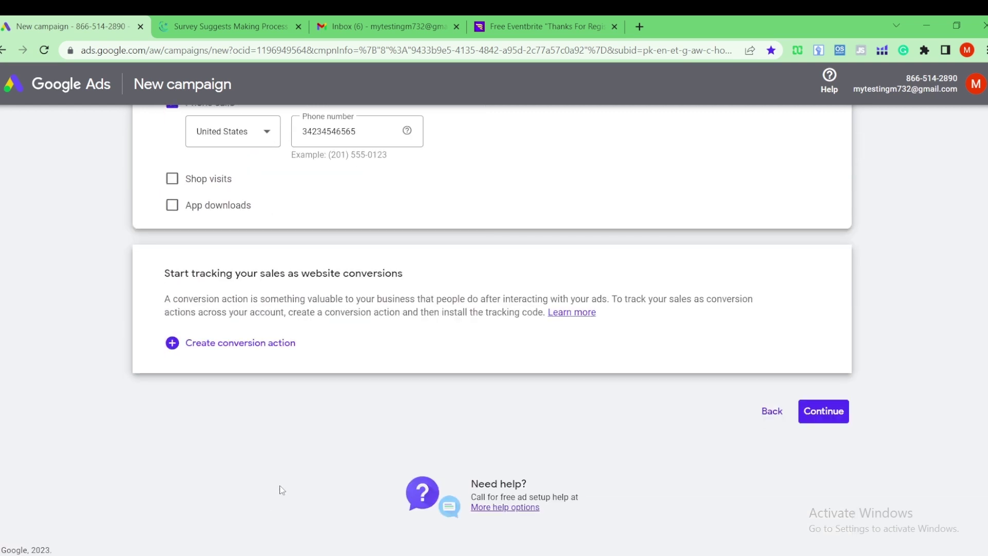
scroll(280, 490, up, 3)
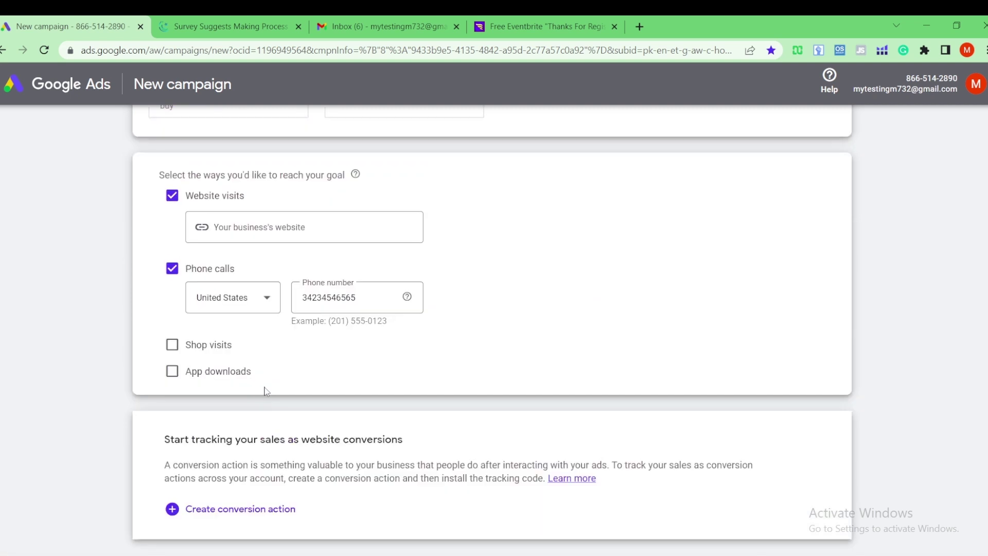
click(255, 503)
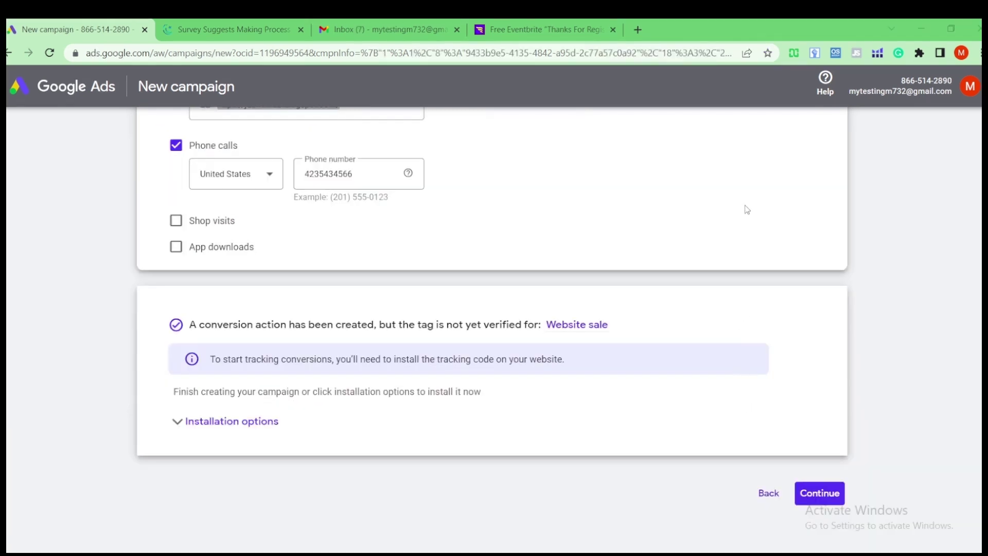
Read the conversion action's tag status and the notice about installing the tracking code on the website.
click(779, 39)
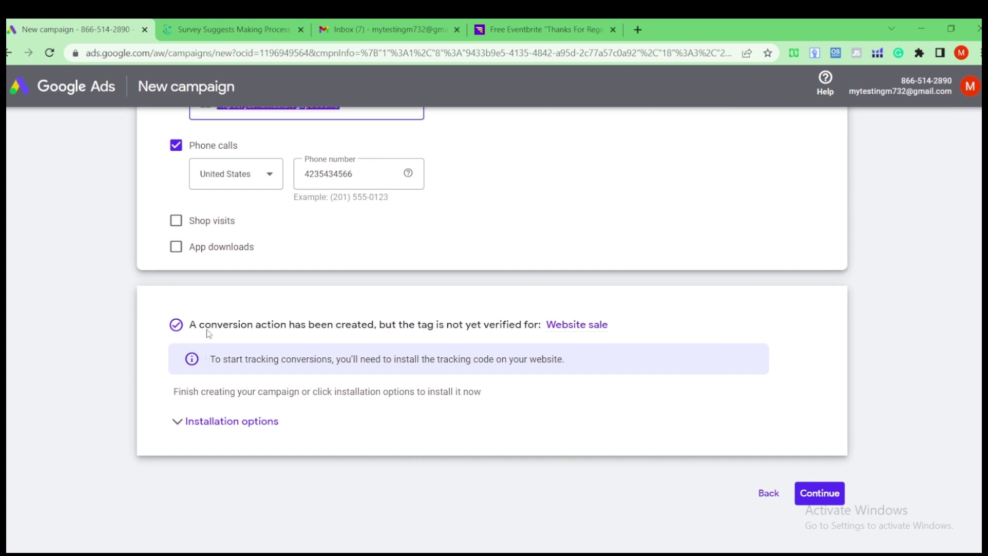
drag(189, 324, 402, 359)
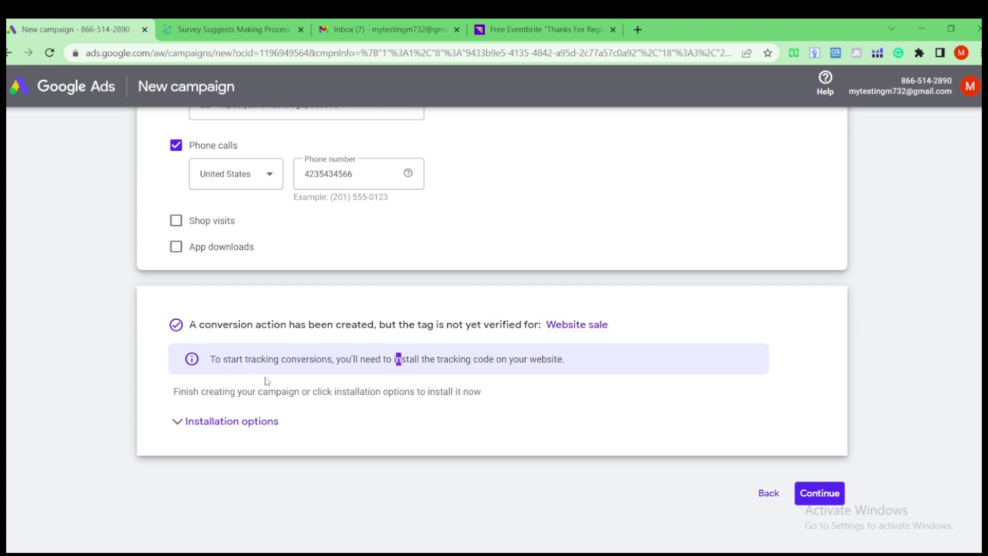
drag(262, 361, 460, 371)
drag(540, 373, 587, 375)
click(590, 376)
Switch to the ProPakistani article about filing sales tax returns and look through the page and its ads.
click(266, 31)
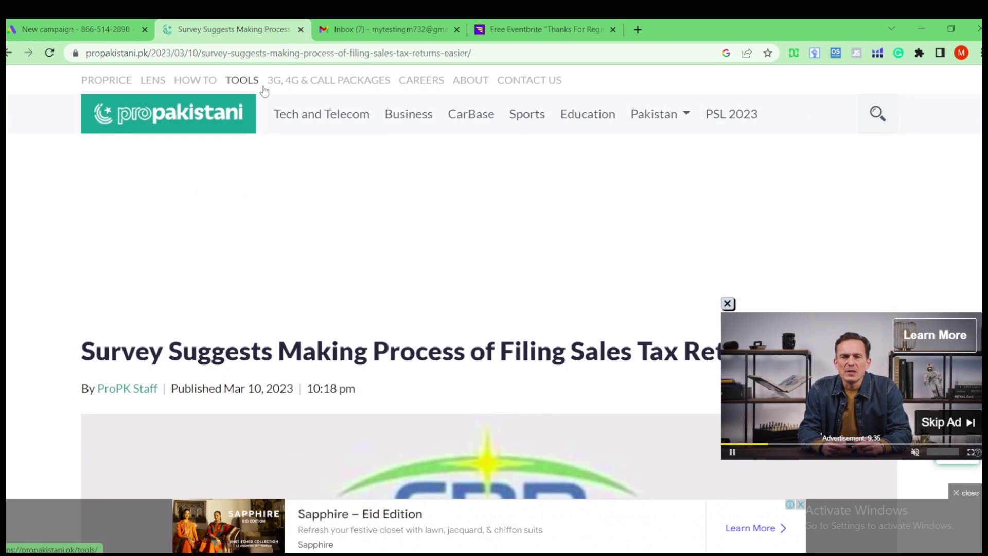
scroll(221, 123, down, 10)
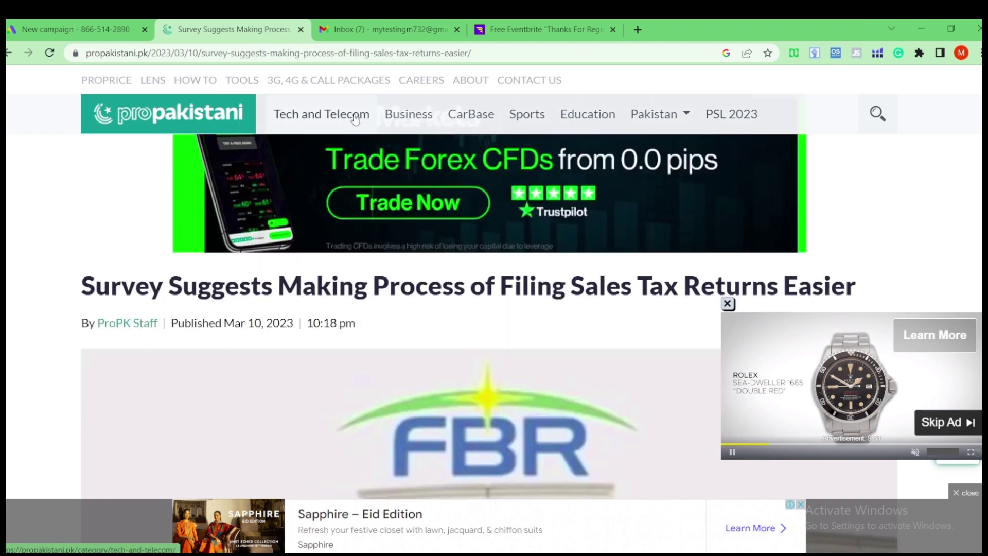
scroll(354, 118, down, 5)
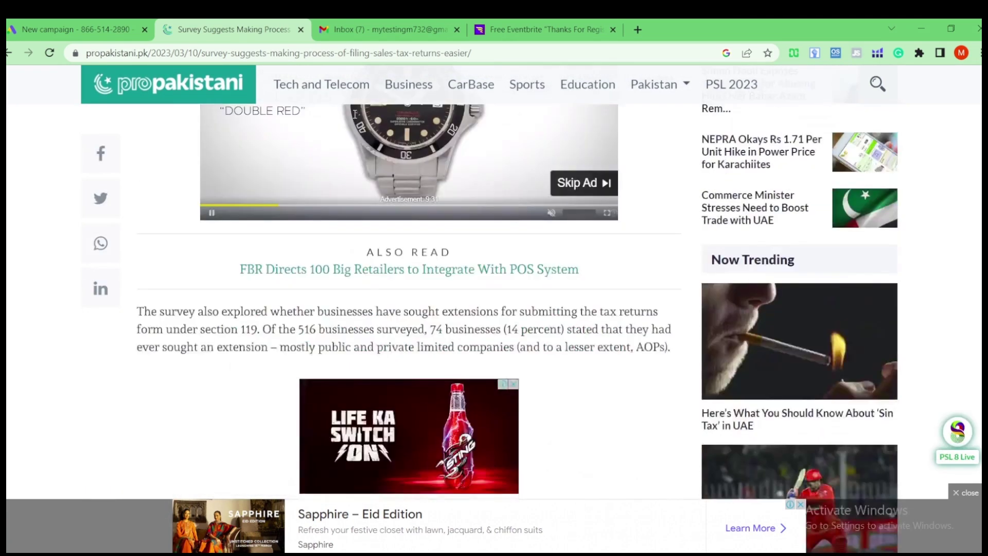
scroll(354, 118, down, 3)
scroll(354, 118, down, 4)
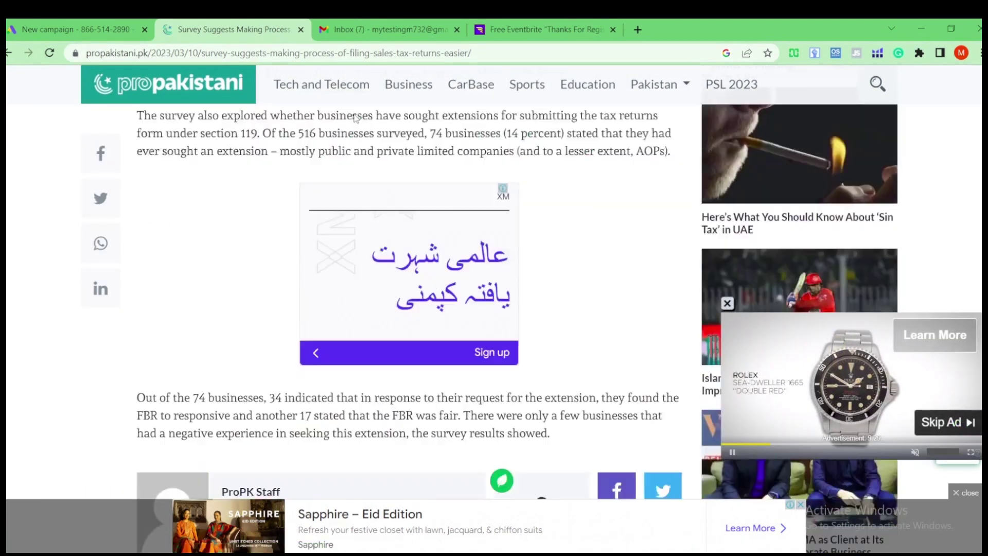
scroll(467, 206, down, 15)
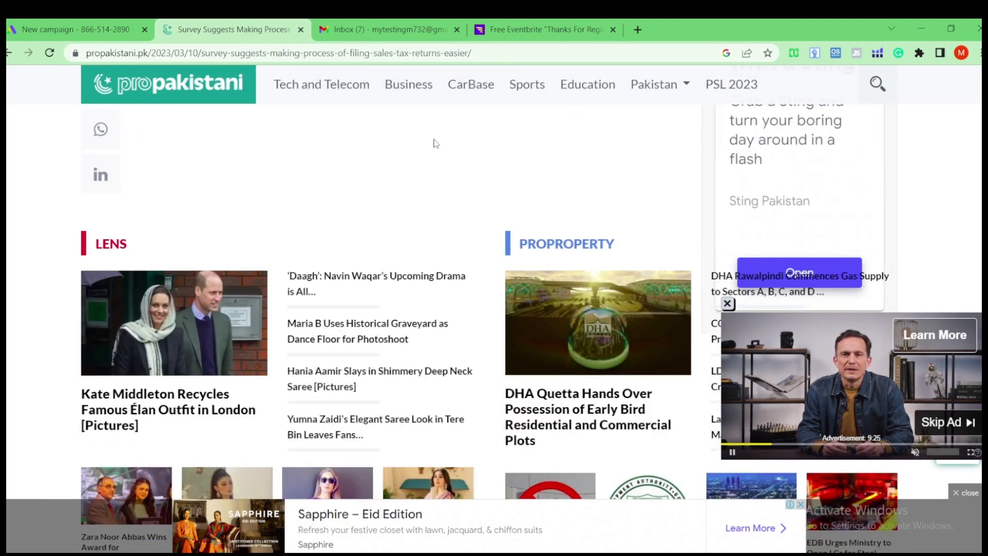
Glance at the Gmail inbox, and return to the Google Ads campaign to review its goal settings and tracking code notice.
click(391, 29)
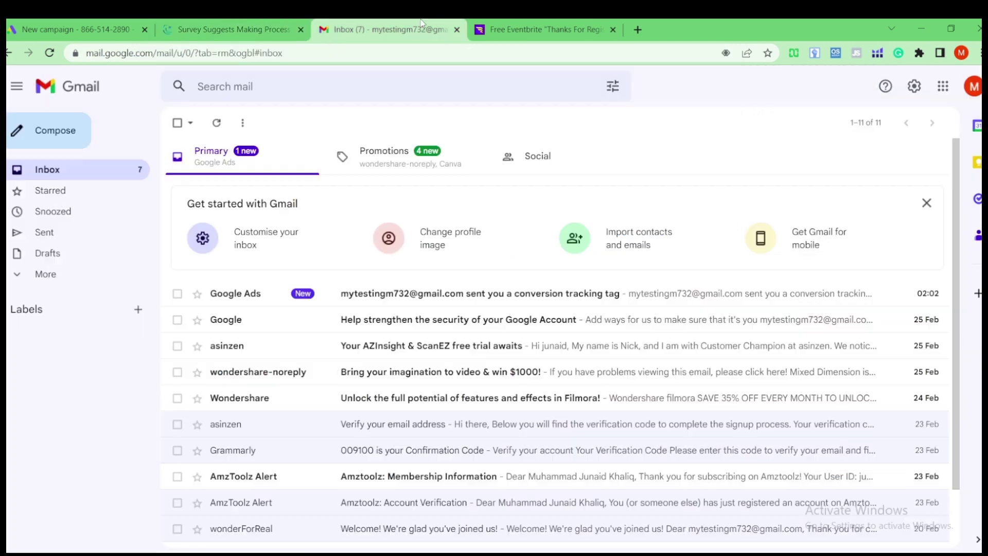
click(69, 30)
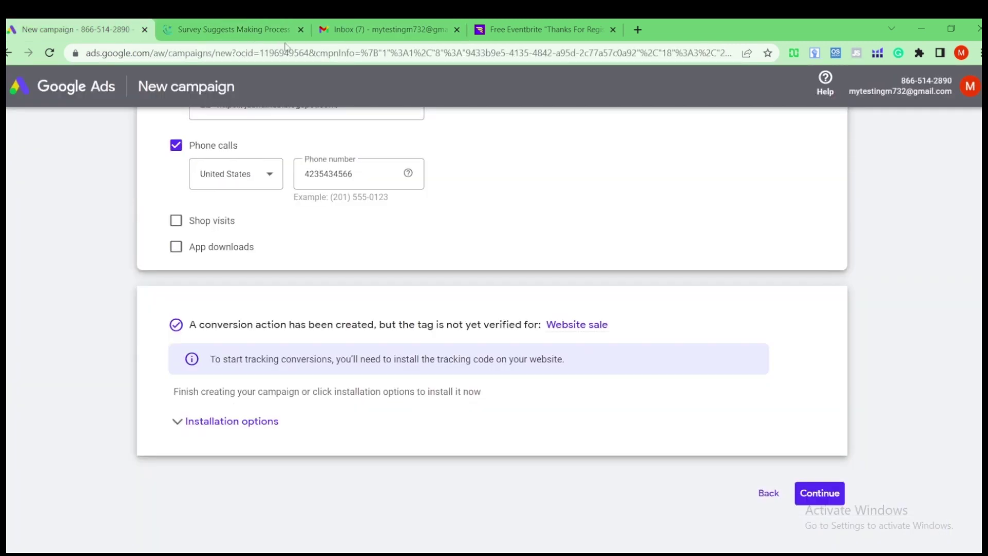
scroll(329, 168, up, 3)
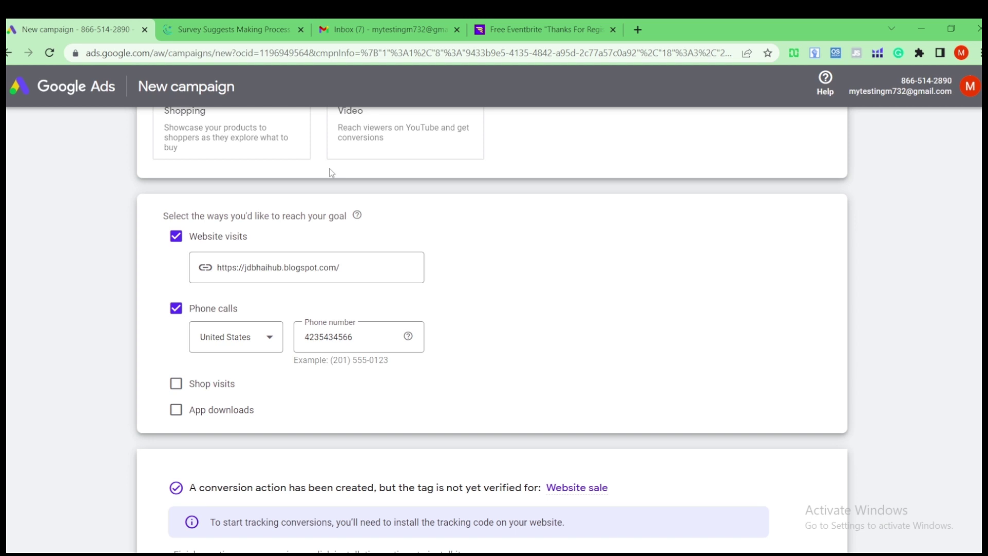
scroll(379, 113, down, 3)
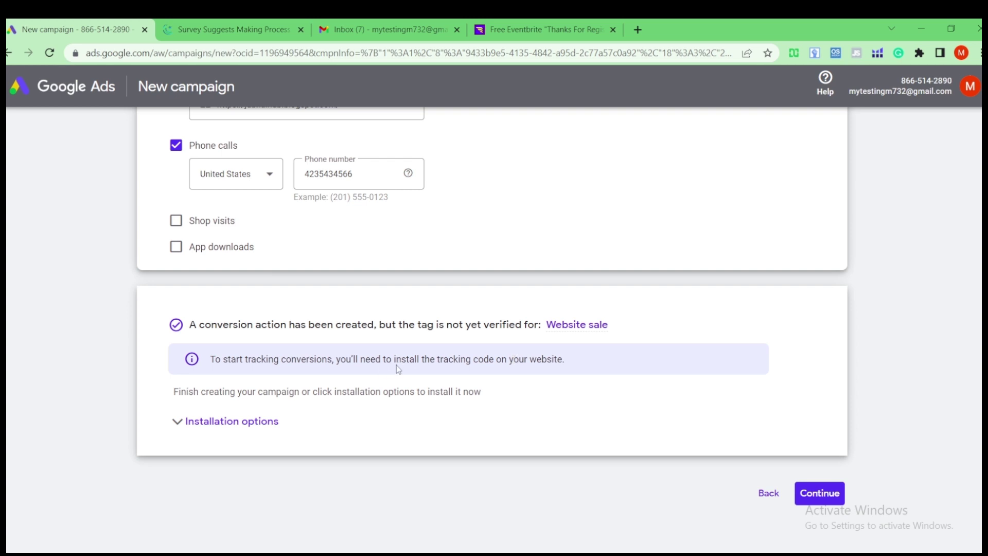
drag(424, 360, 590, 367)
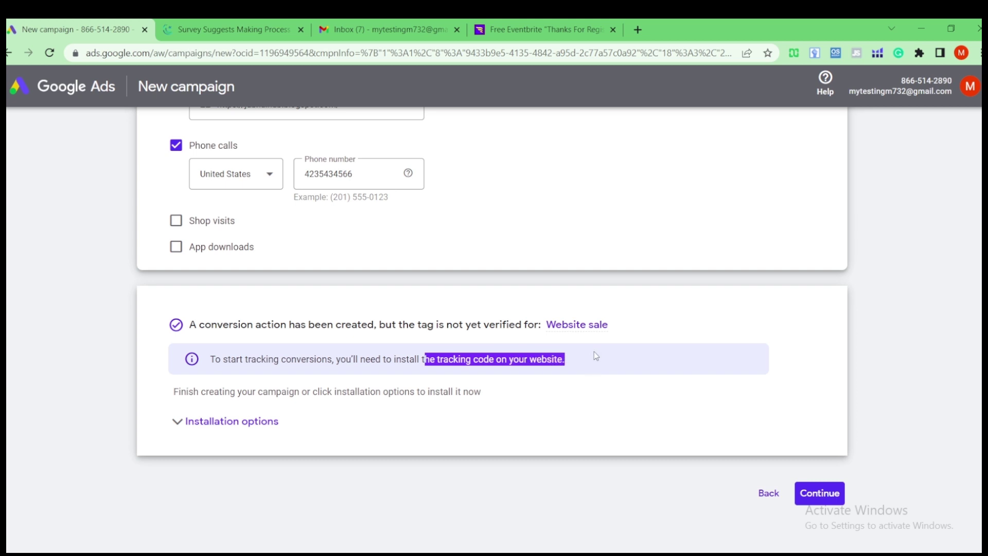
Check the website address entered under website visits and reread the notice about installing the tracking code.
scroll(594, 354, up, 6)
scroll(282, 375, down, 2)
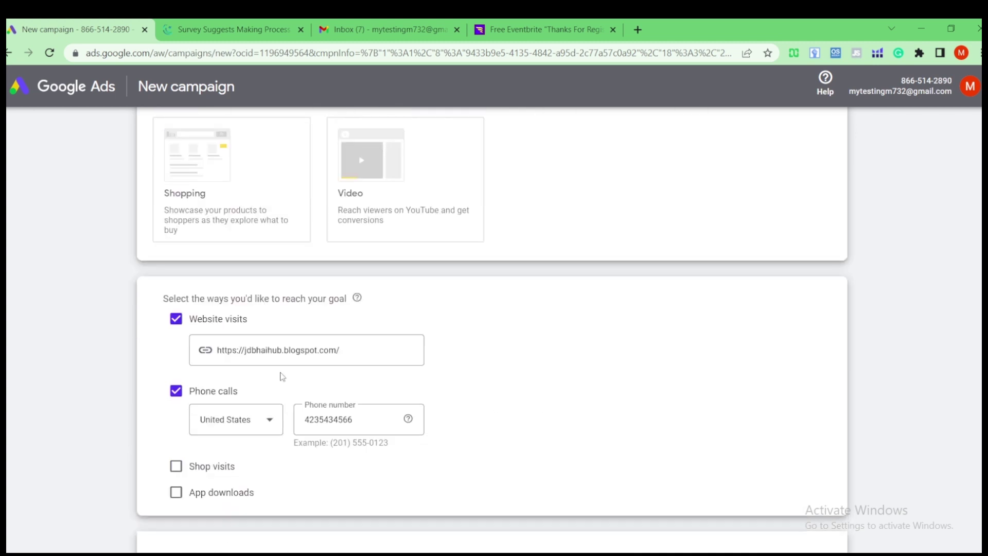
double_click(296, 350)
click(296, 350)
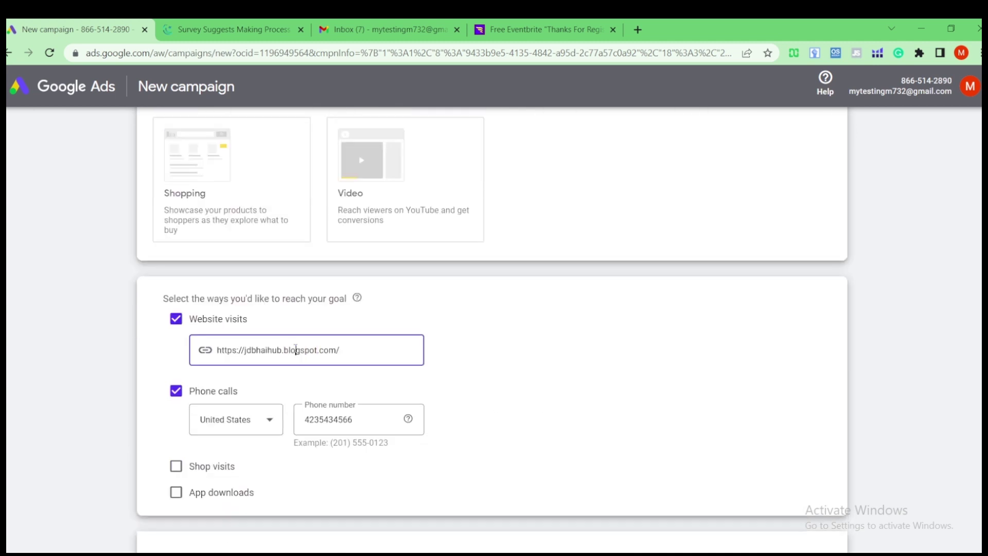
scroll(295, 349, down, 3)
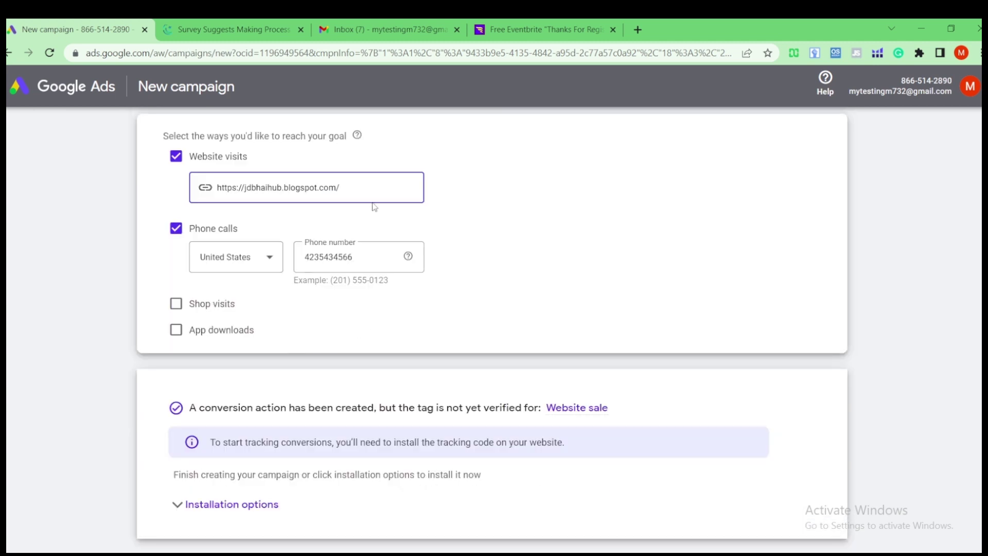
scroll(370, 207, down, 2)
scroll(373, 204, down, 2)
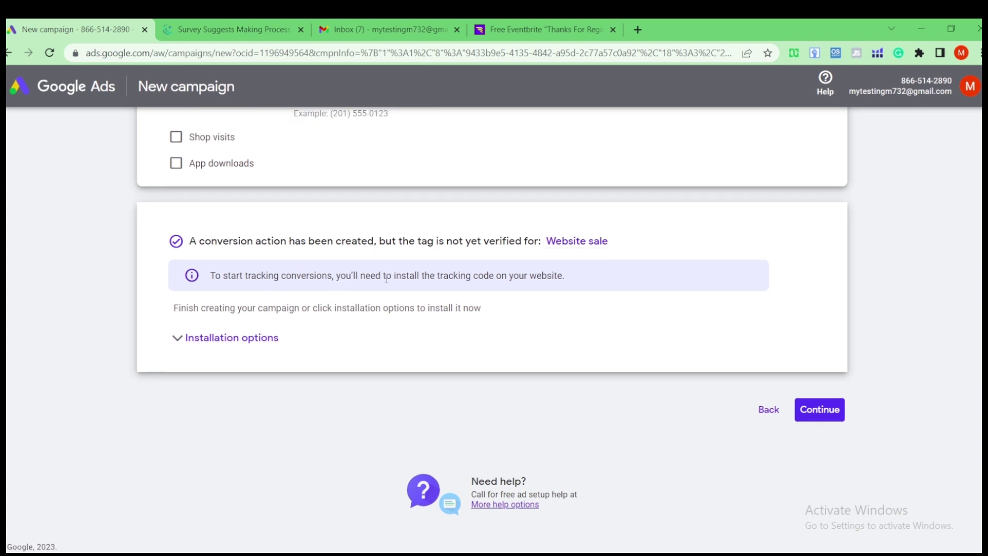
scroll(387, 284, up, 1)
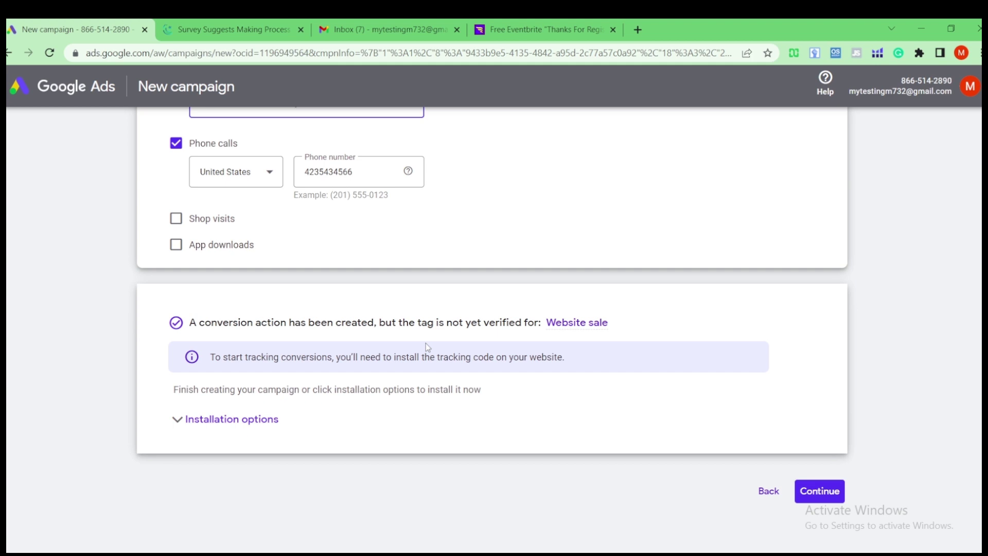
click(336, 356)
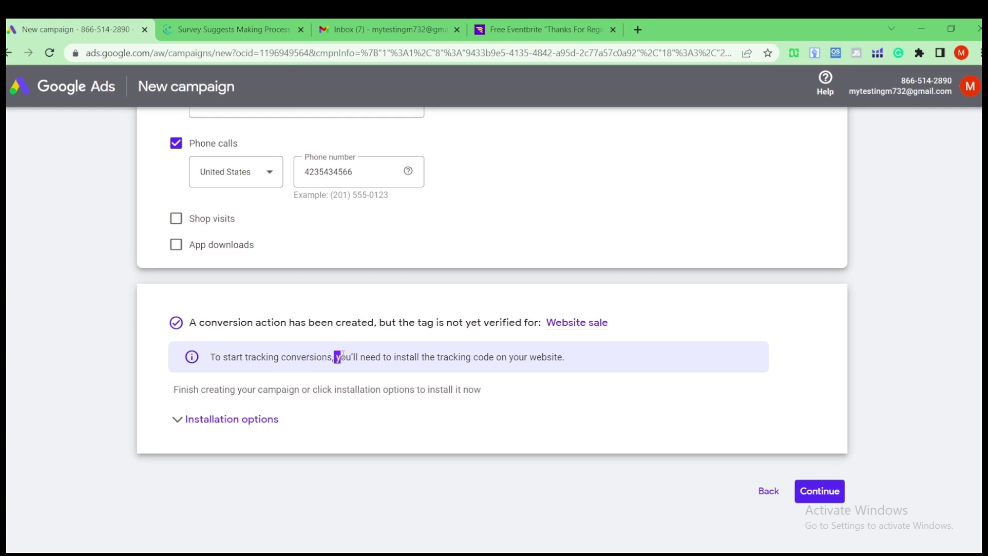
drag(394, 356, 613, 350)
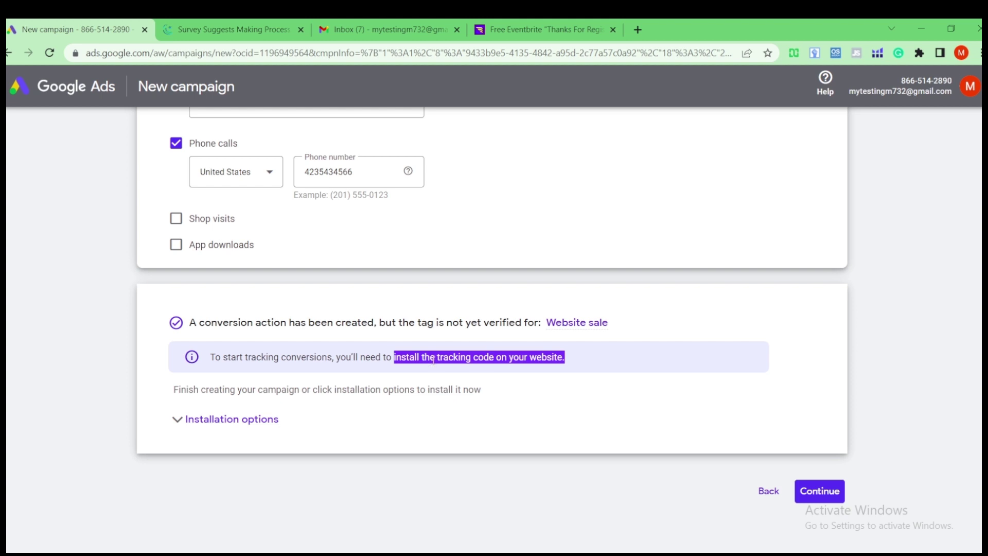
Expand the conversion action's installation options and open the instructions for installing the tracking code yourself.
click(272, 421)
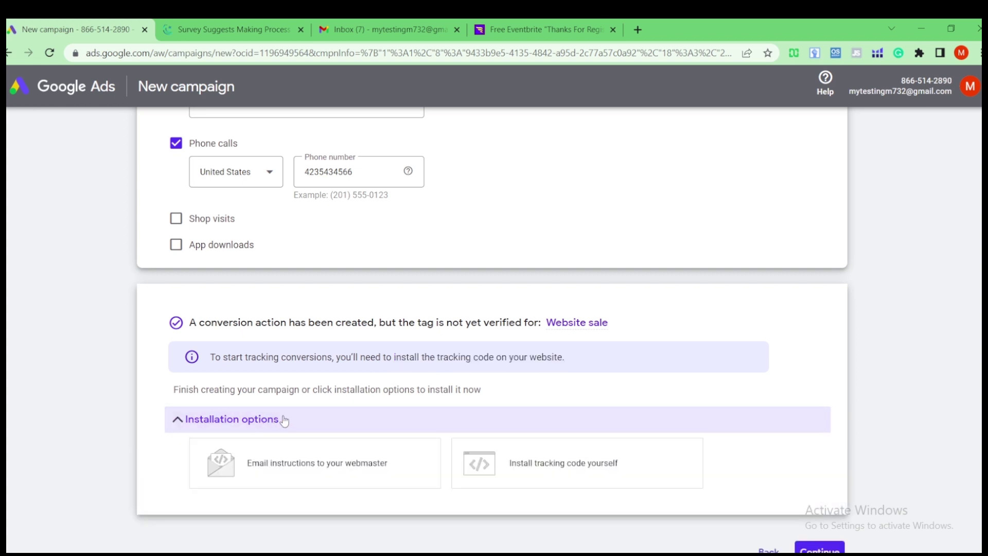
scroll(324, 446, down, 3)
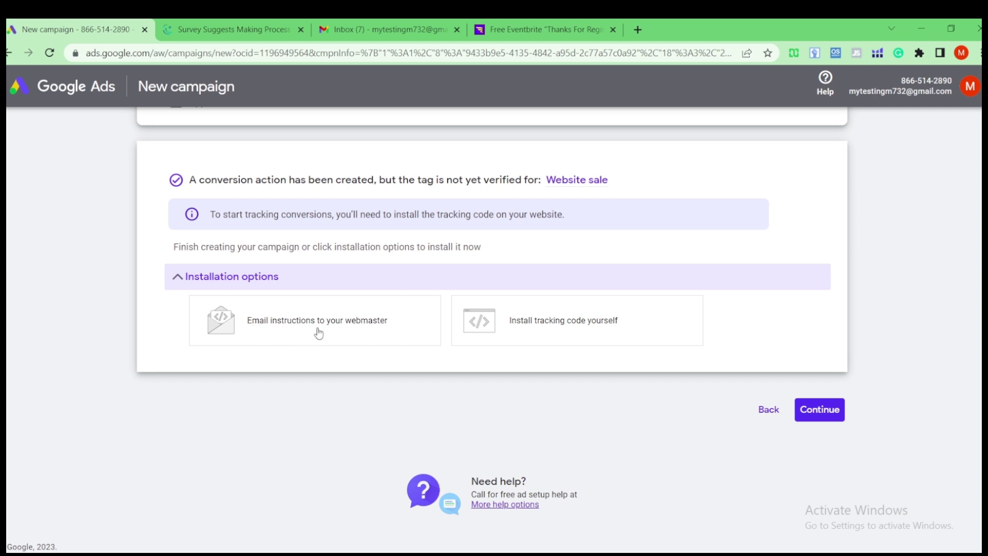
click(561, 332)
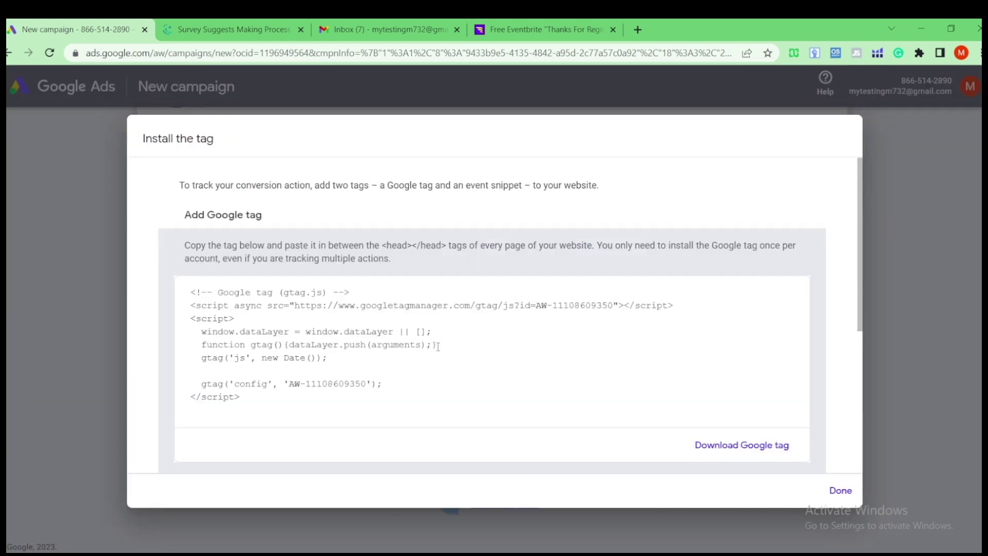
Examine the Google tag code and the instruction for placing it between the head tags of every website page.
scroll(198, 297, down, 1)
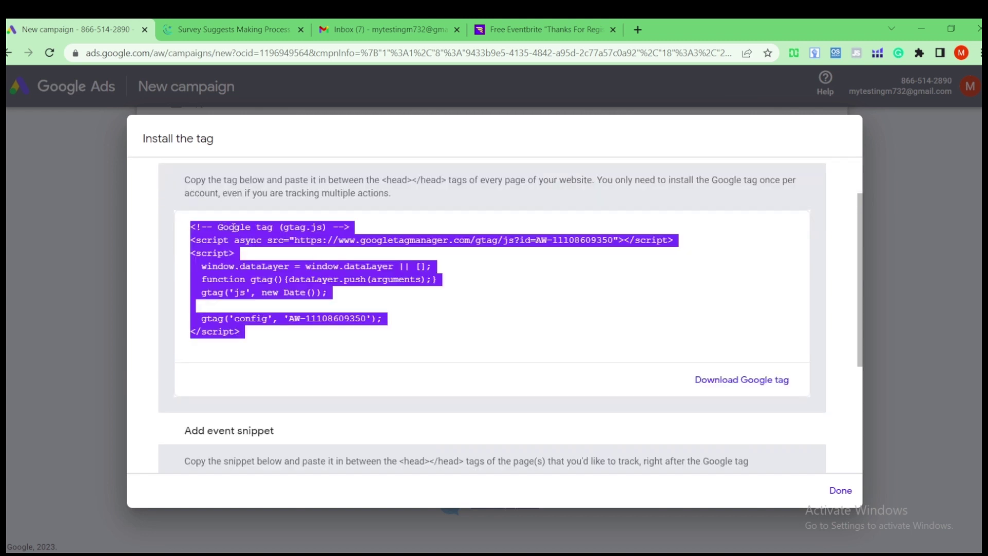
scroll(233, 227, up, 2)
drag(187, 241, 392, 263)
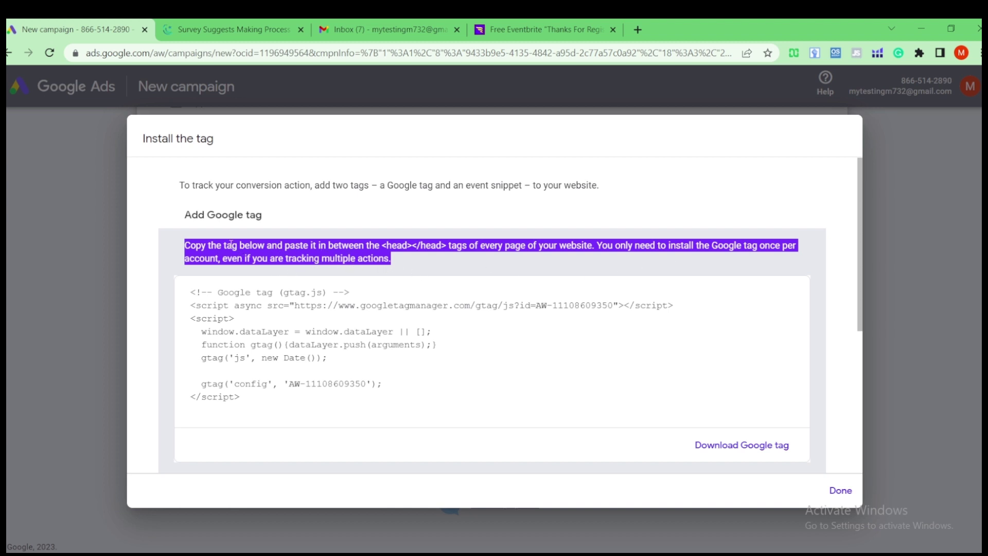
click(198, 290)
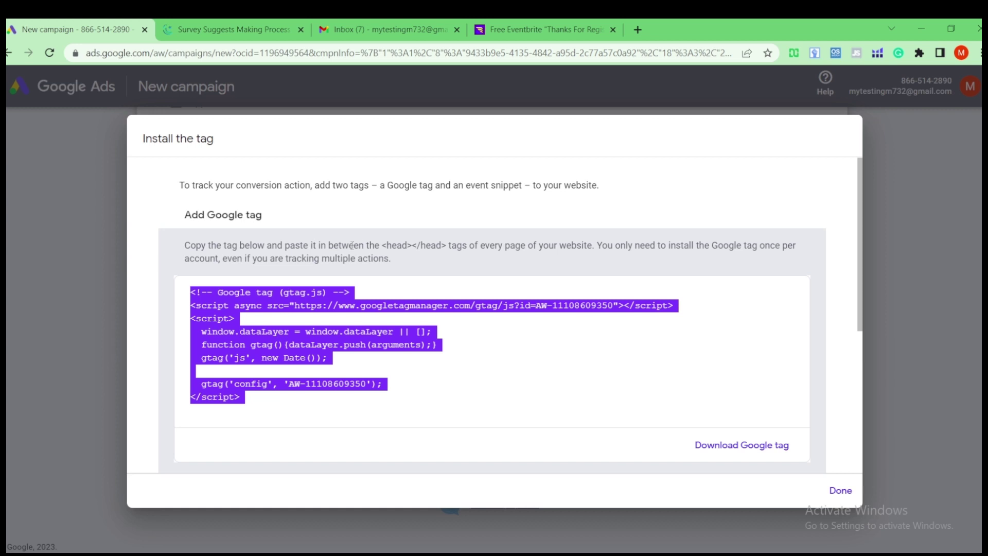
drag(382, 245, 449, 245)
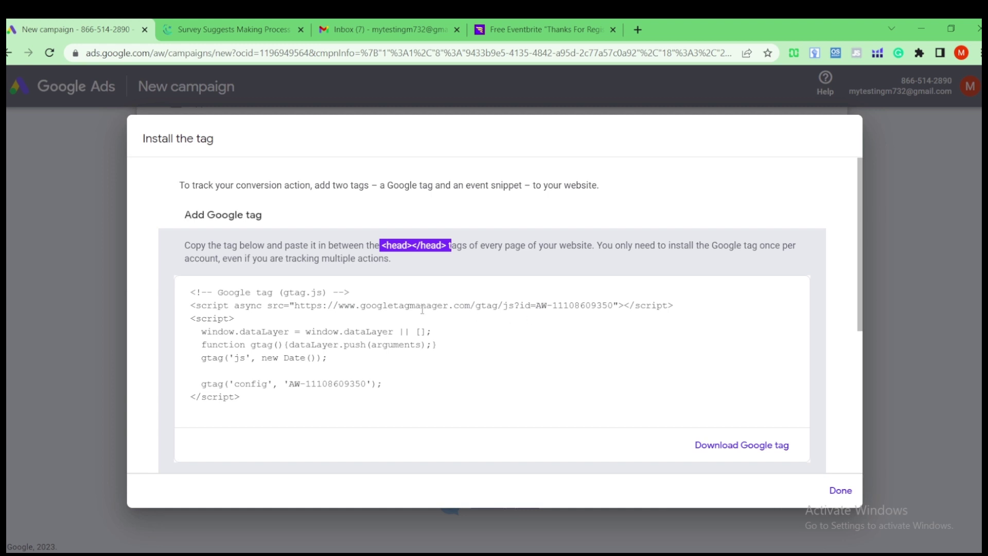
scroll(422, 309, down, 1)
drag(190, 228, 328, 341)
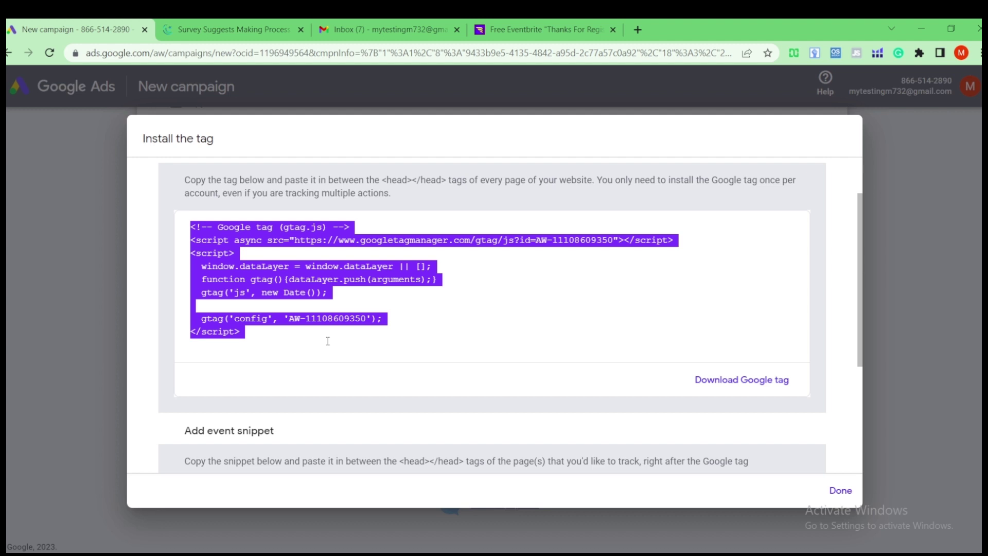
click(412, 183)
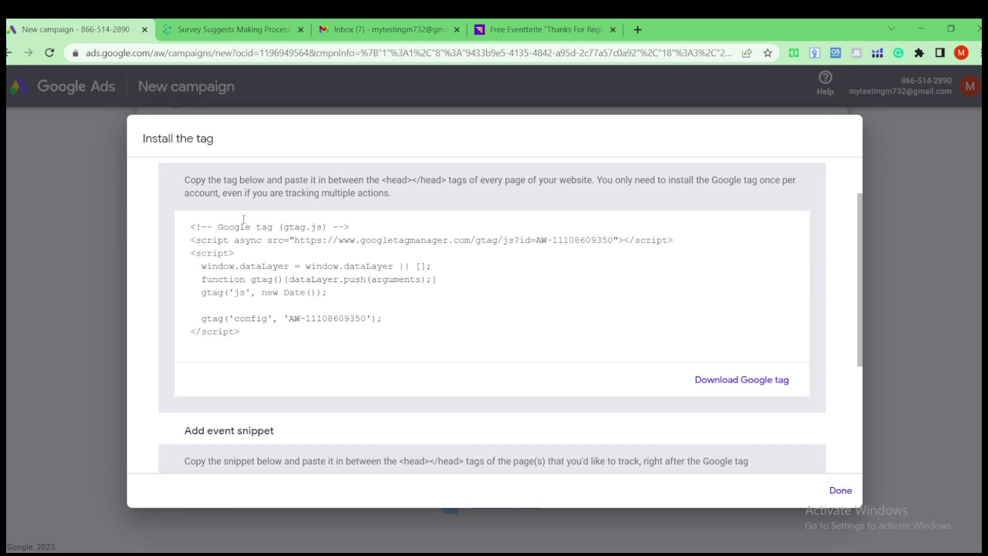
drag(190, 227, 381, 325)
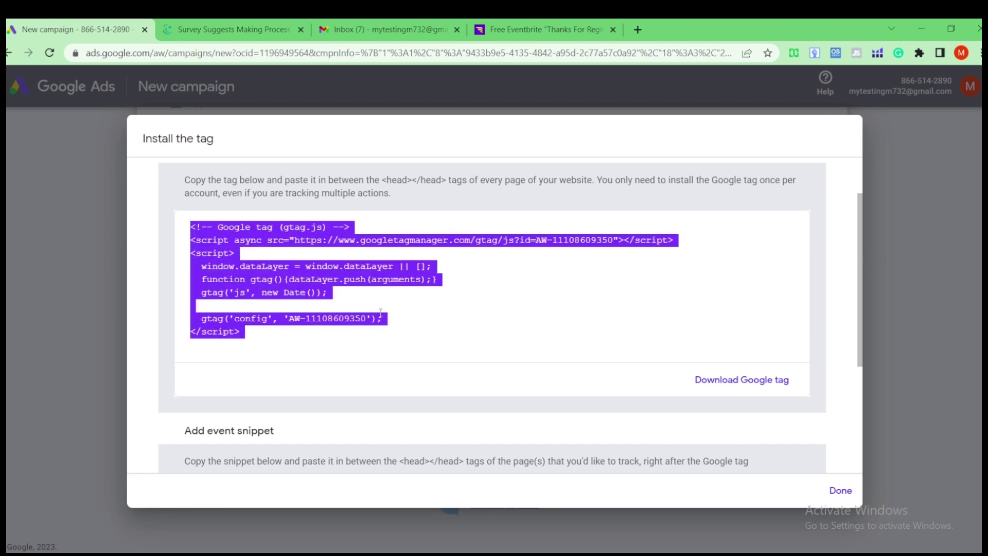
scroll(381, 312, up, 2)
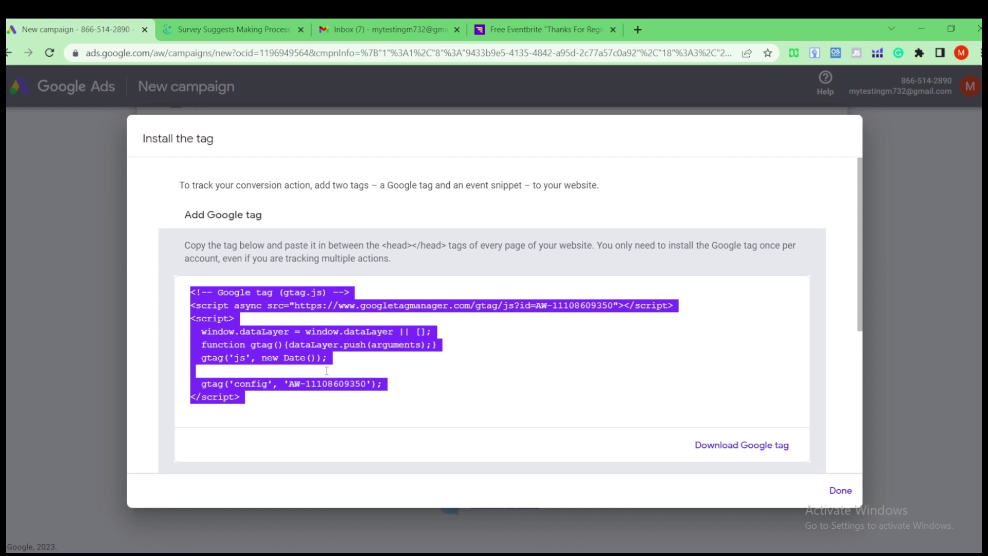
Examine the event snippet code and the instruction for placing it right after the Google tag on the pages being tracked.
scroll(326, 371, down, 3)
scroll(299, 257, down, 1)
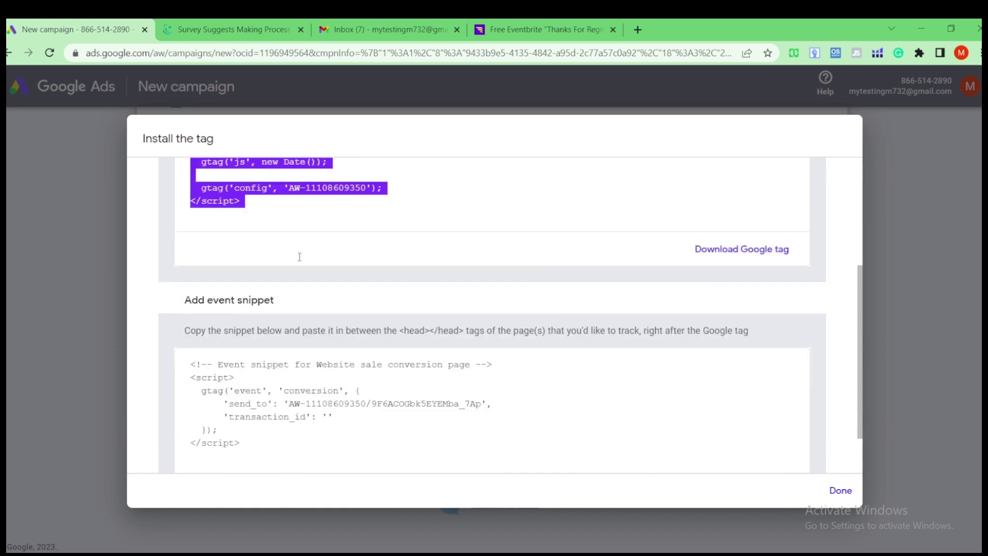
scroll(300, 257, up, 4)
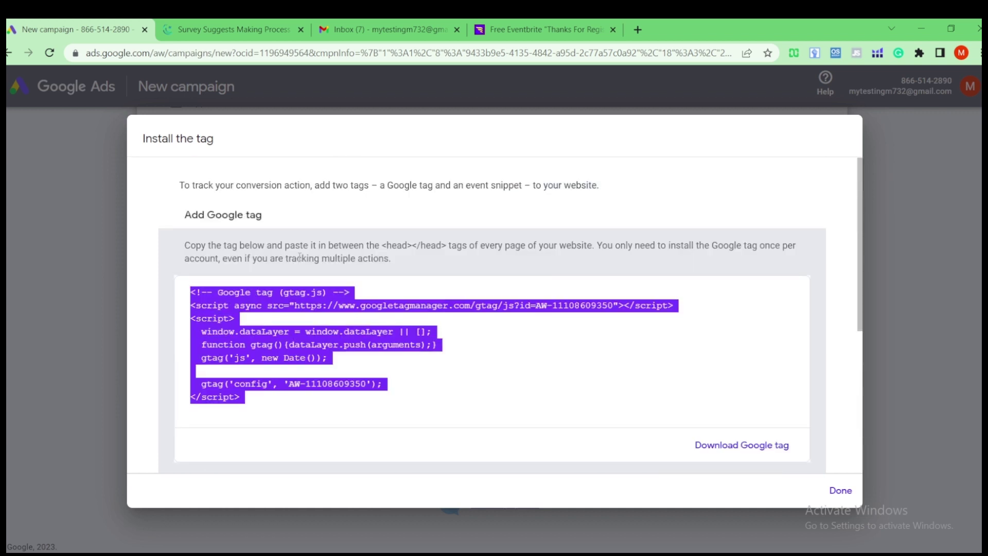
scroll(300, 257, down, 5)
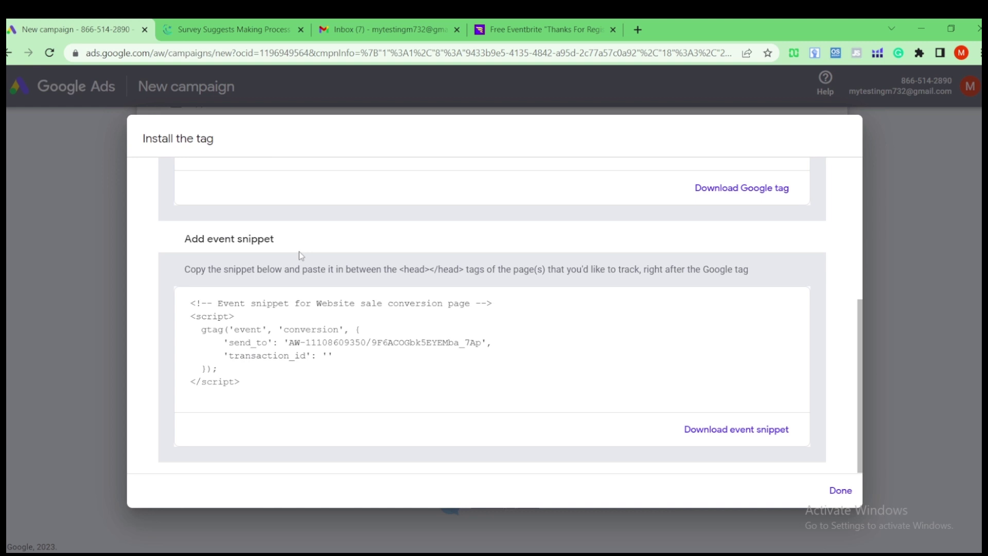
click(187, 293)
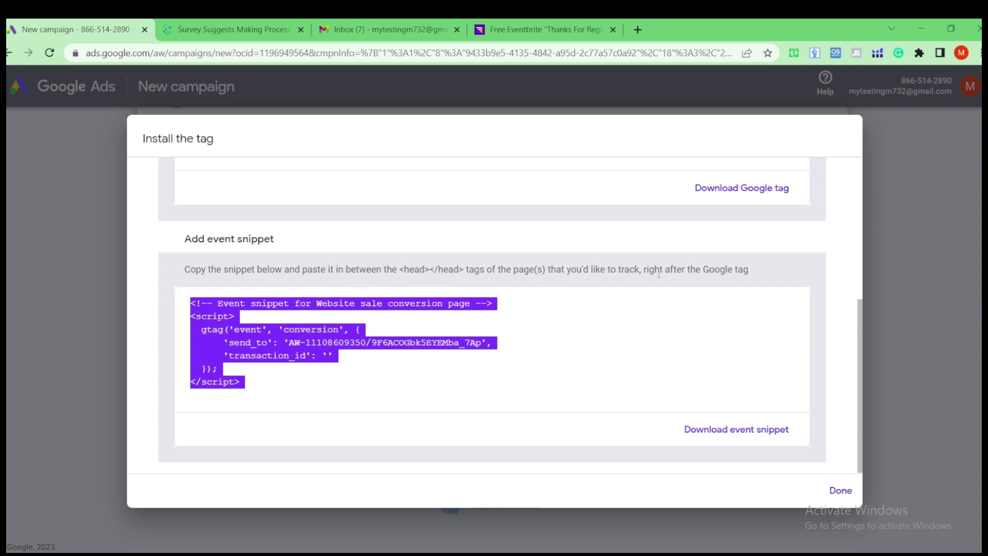
click(378, 322)
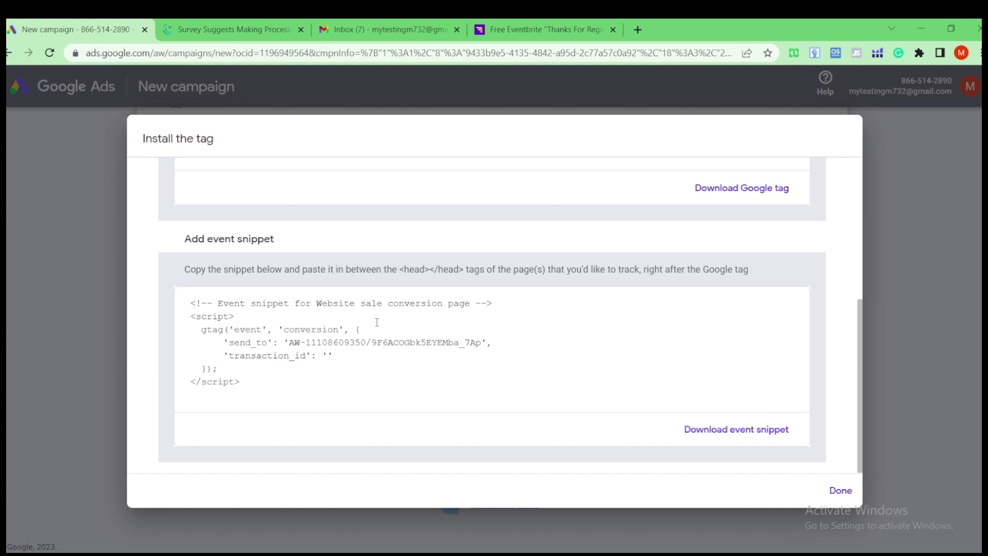
View the ConvertFlow thank-you page example and the ProPakistani article, and return to the event snippet instructions in Google Ads.
click(527, 27)
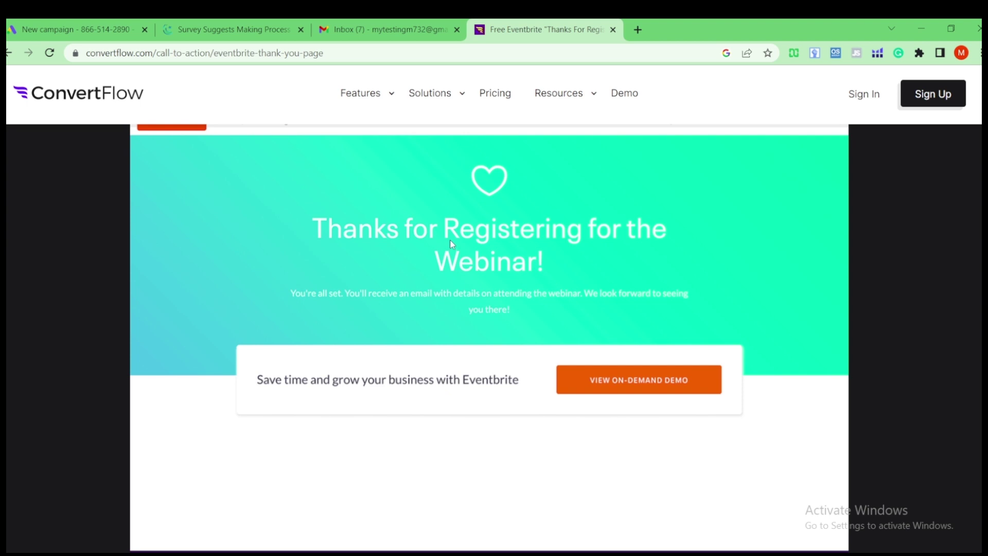
click(168, 30)
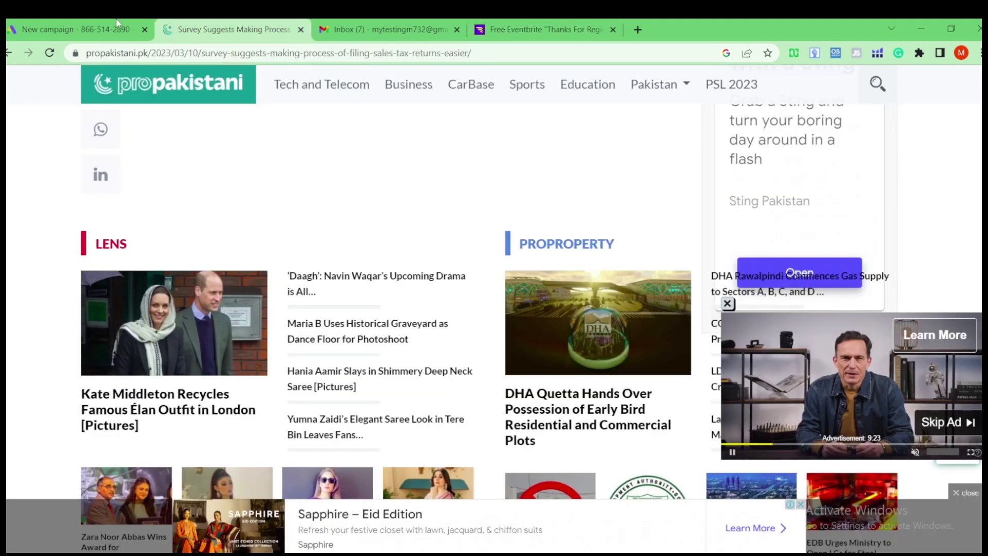
click(112, 22)
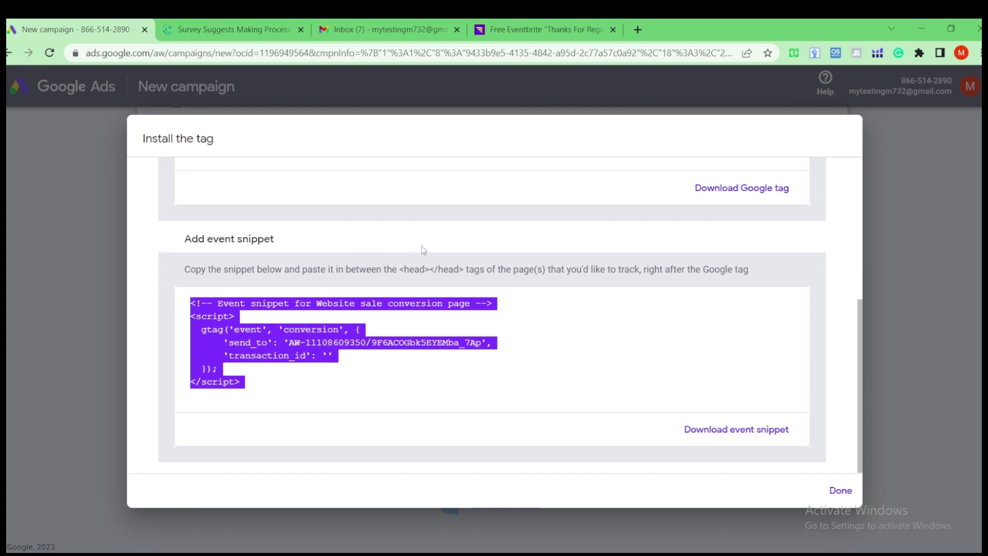
Select the full event snippet code for the website sale conversion page and close the tag installation instructions.
click(432, 265)
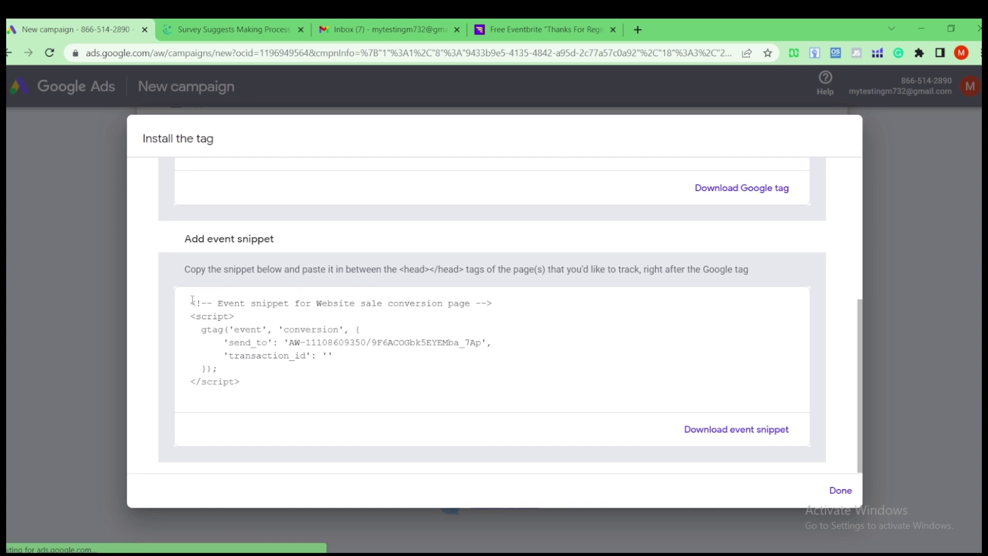
drag(191, 300, 279, 383)
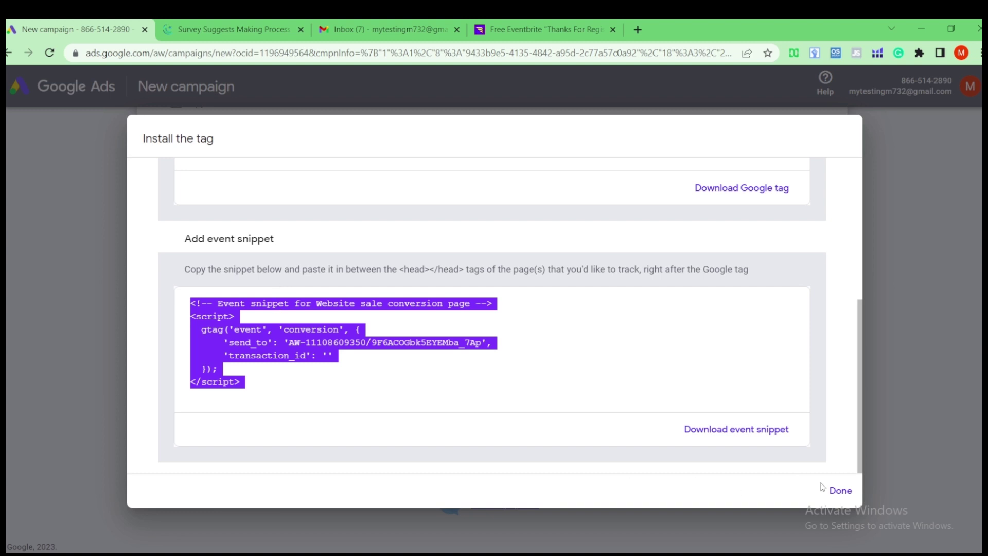
click(848, 496)
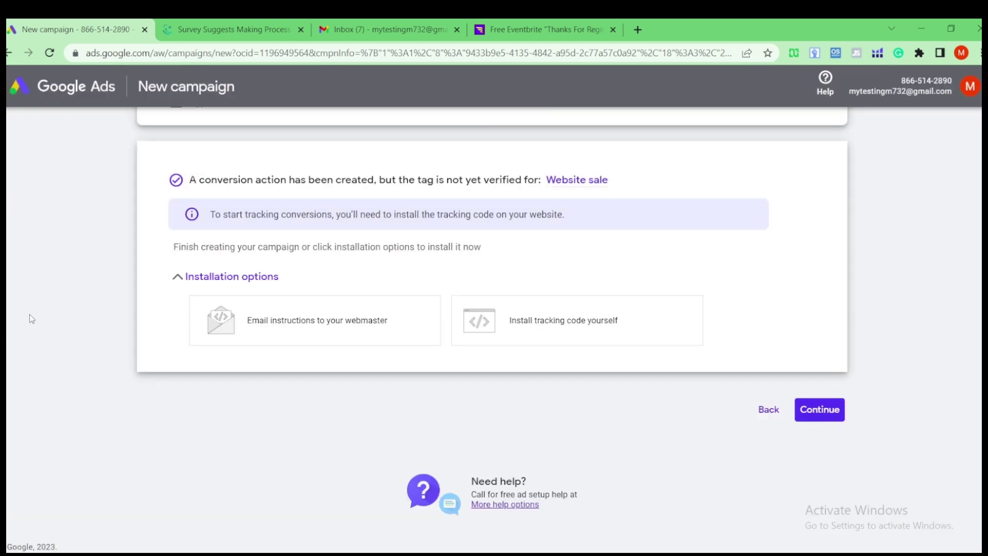
scroll(30, 314, up, 8)
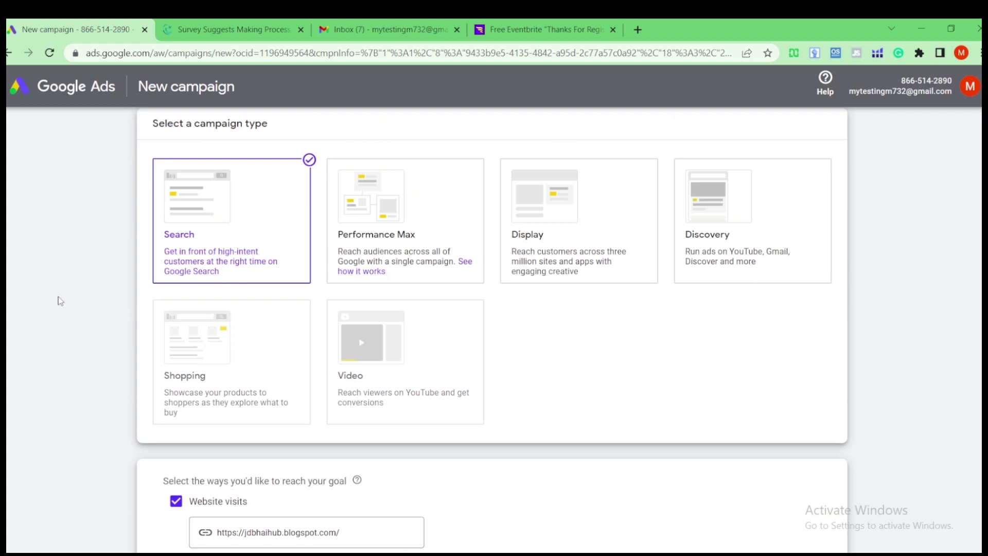
scroll(69, 245, down, 2)
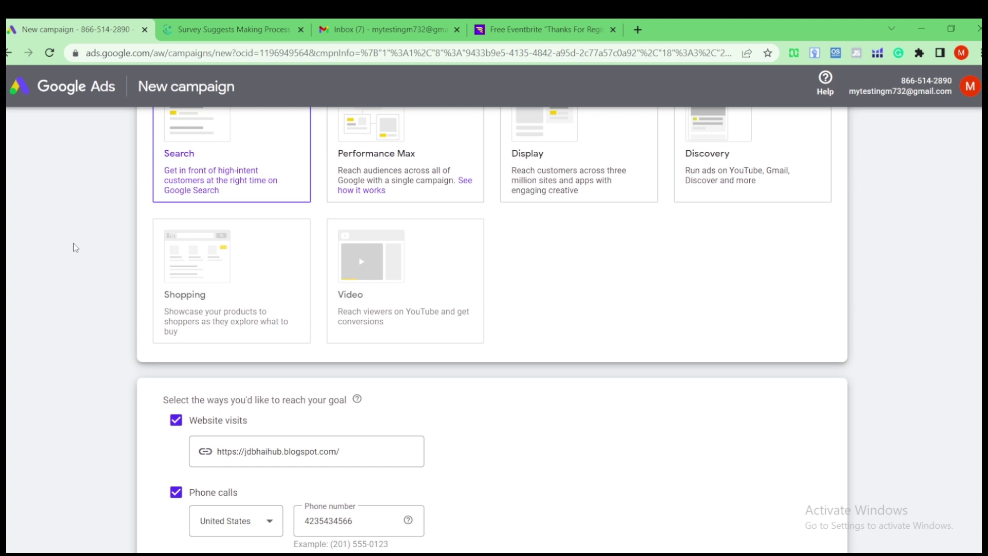
scroll(551, 114, up, 1)
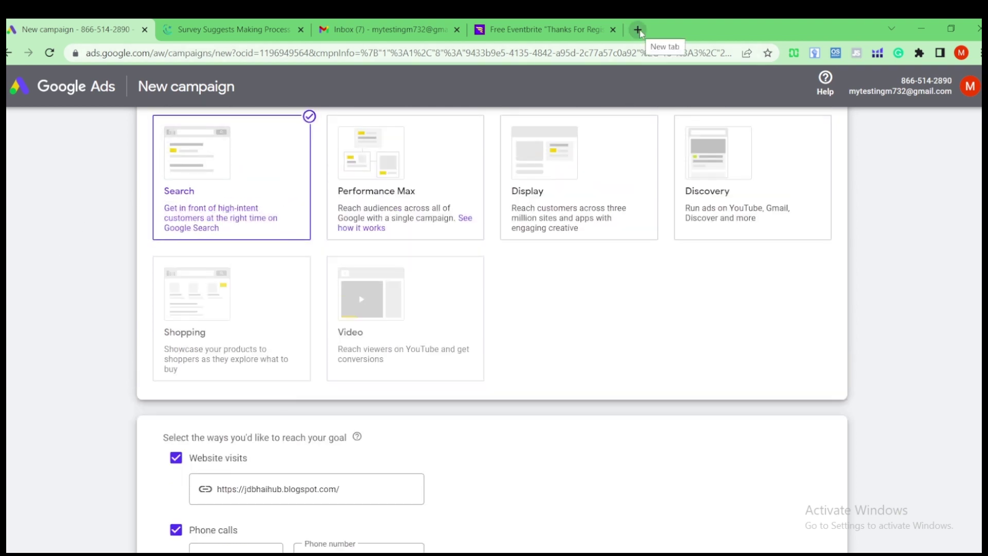
Search Google for "google tag assistant" in a new browser tab and open the Tag Assistant Legacy (by Google) extension page.
click(638, 30)
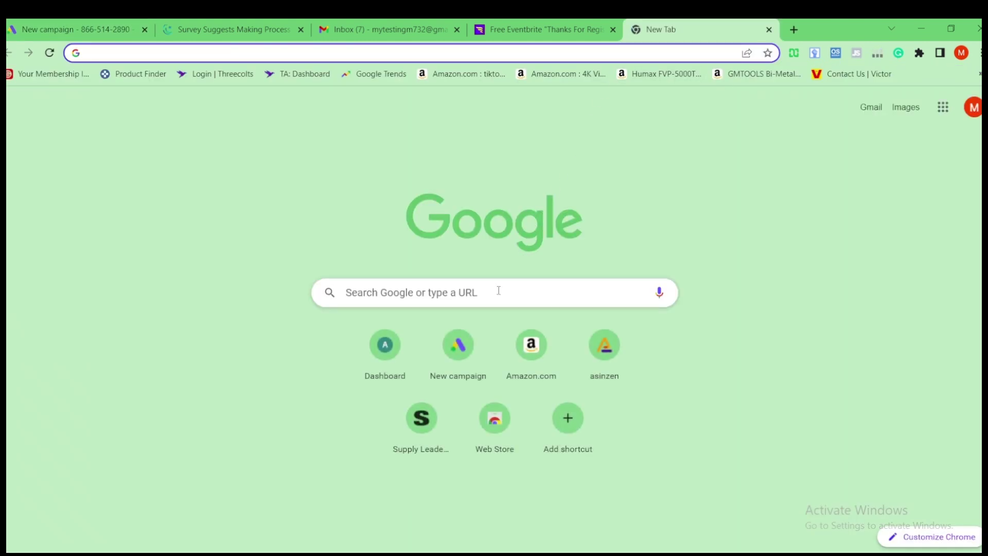
click(498, 292)
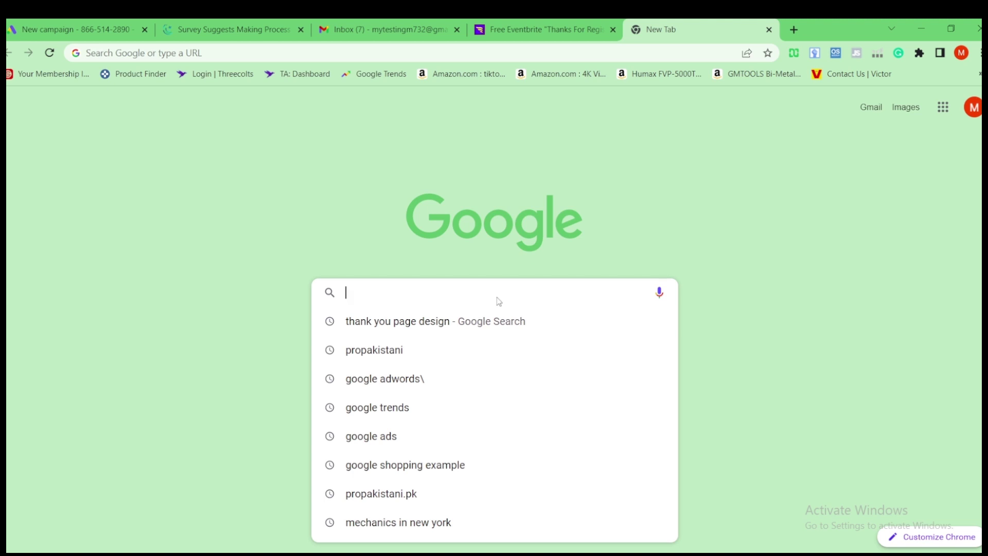
text(g)
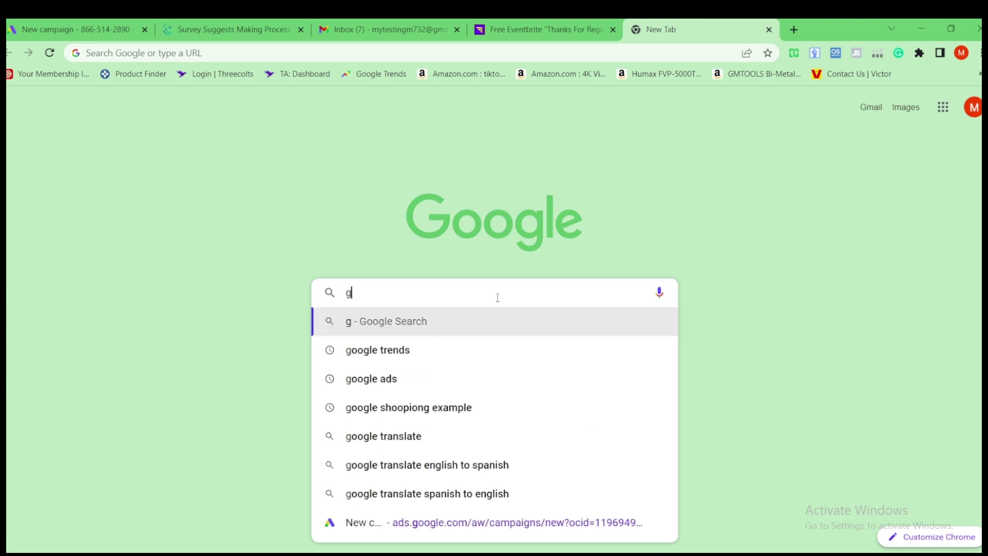
text(og)
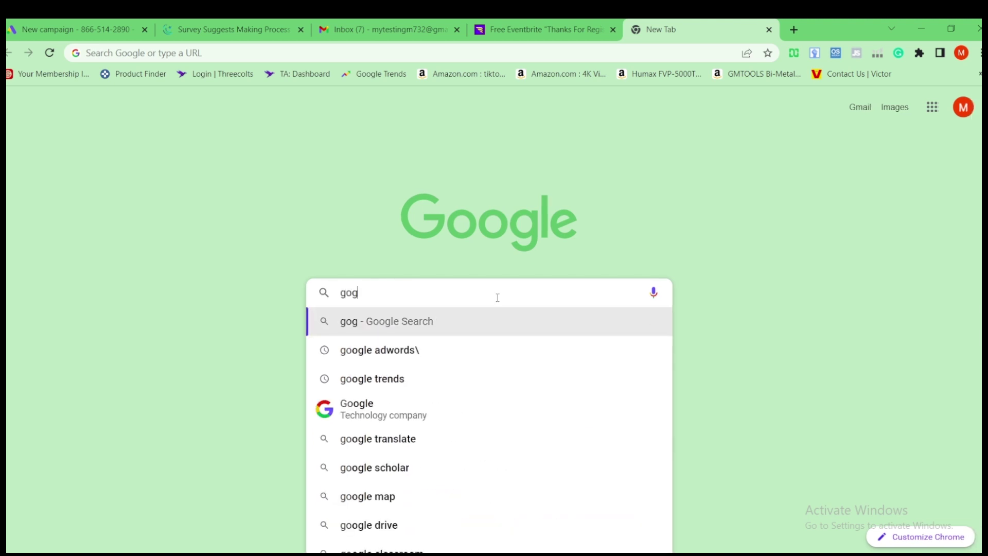
text(le ta)
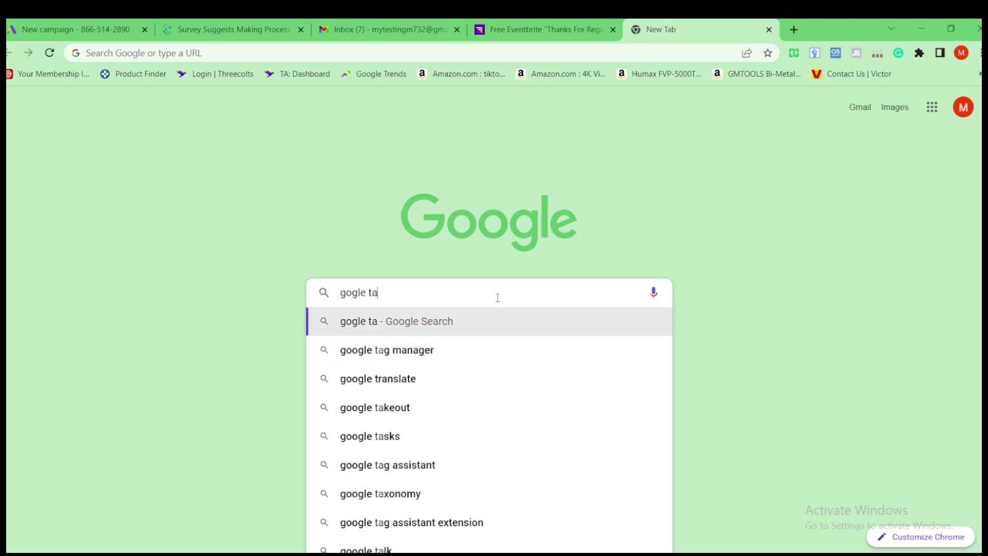
text(g ass)
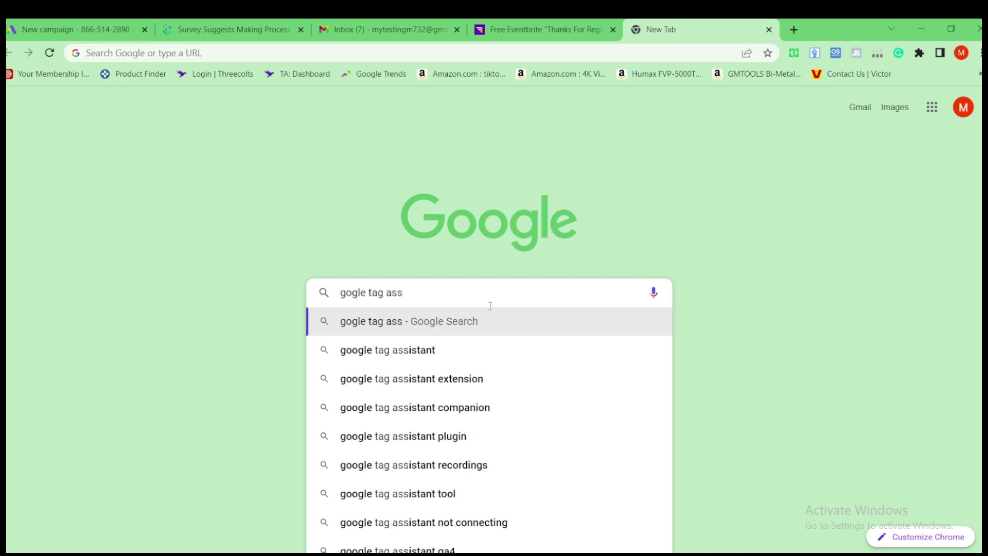
click(473, 341)
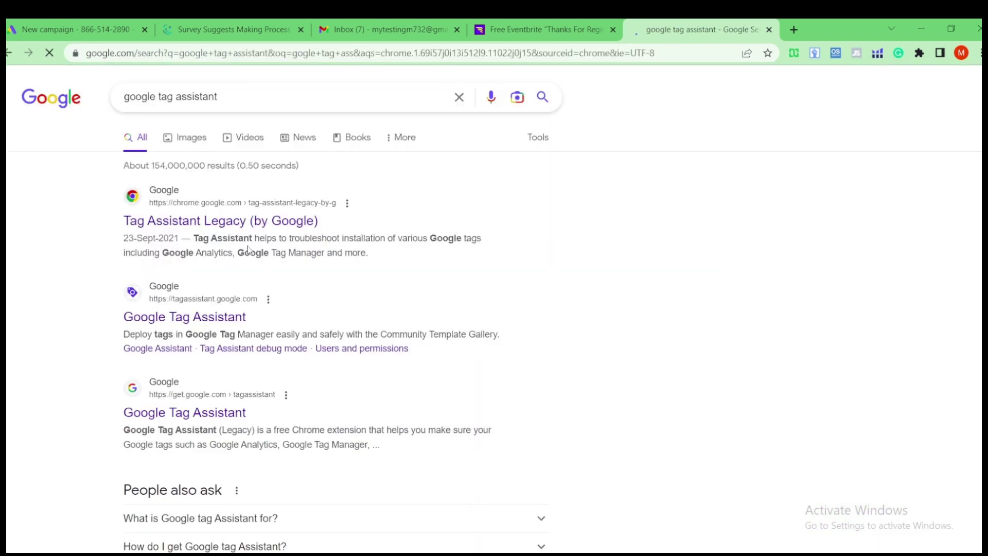
click(249, 222)
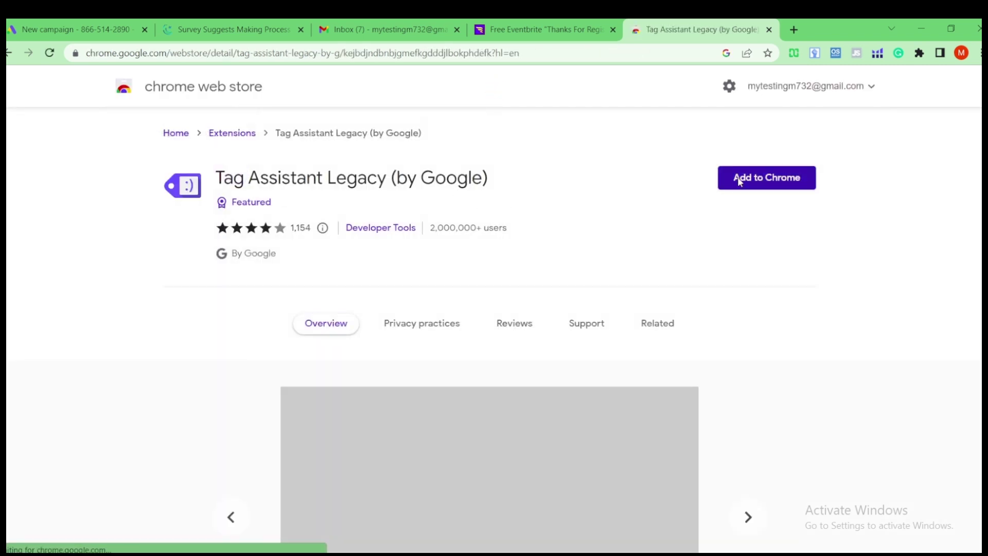
Add the Tag Assistant Legacy (by Google) extension to Chrome and pin it for quick access.
click(739, 181)
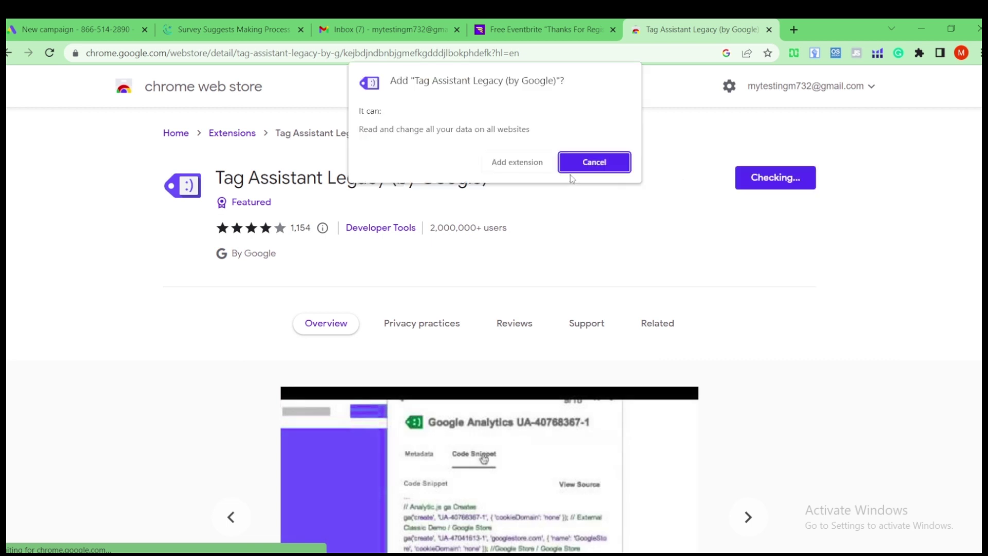
click(498, 162)
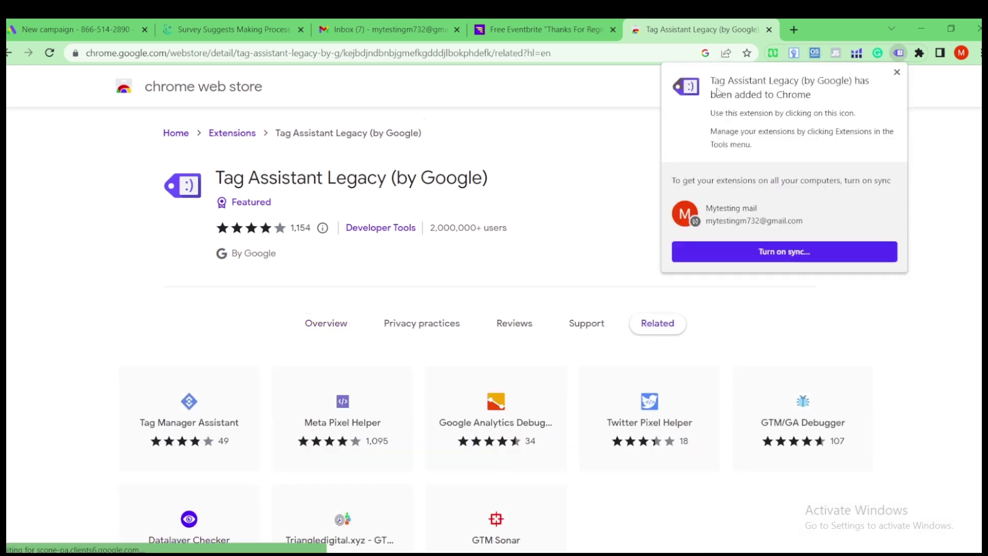
click(897, 73)
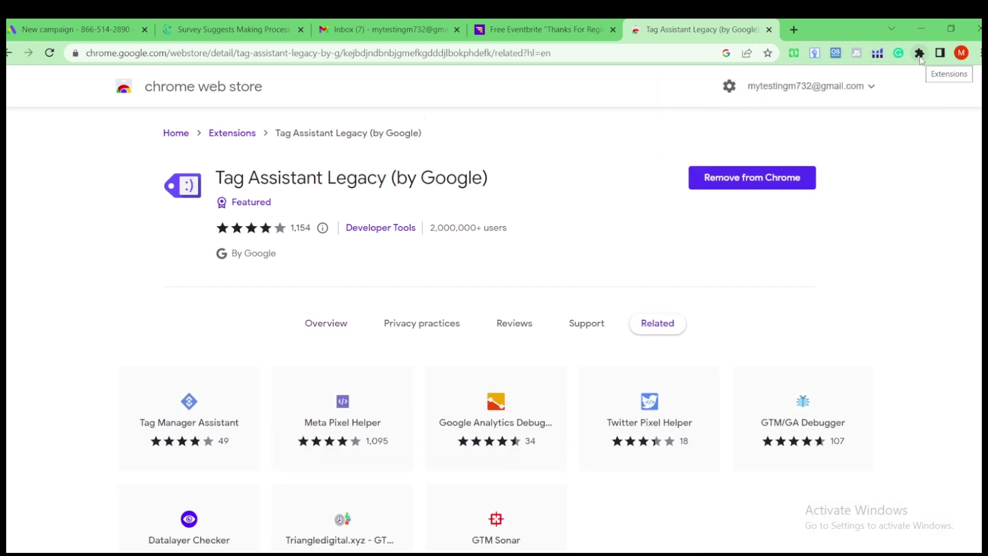
click(918, 53)
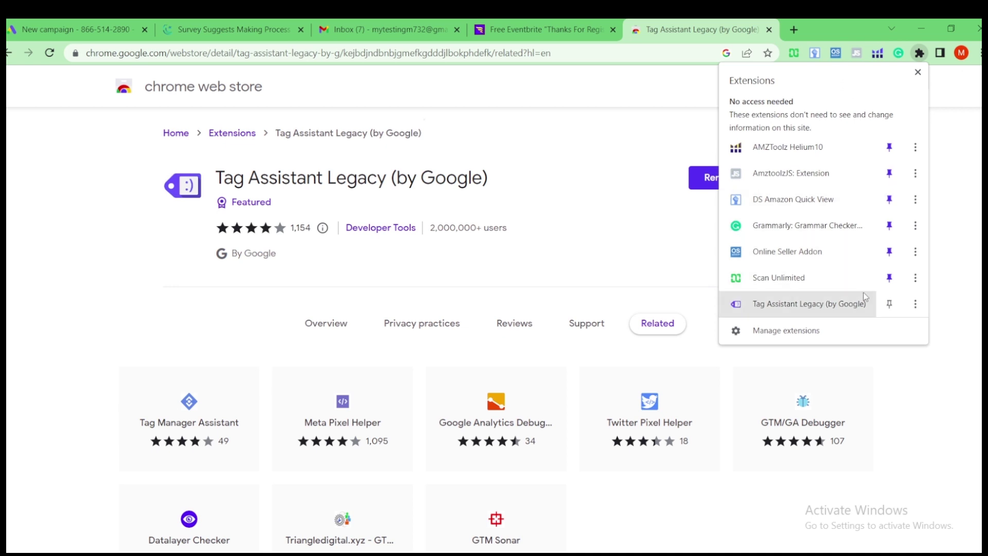
click(889, 303)
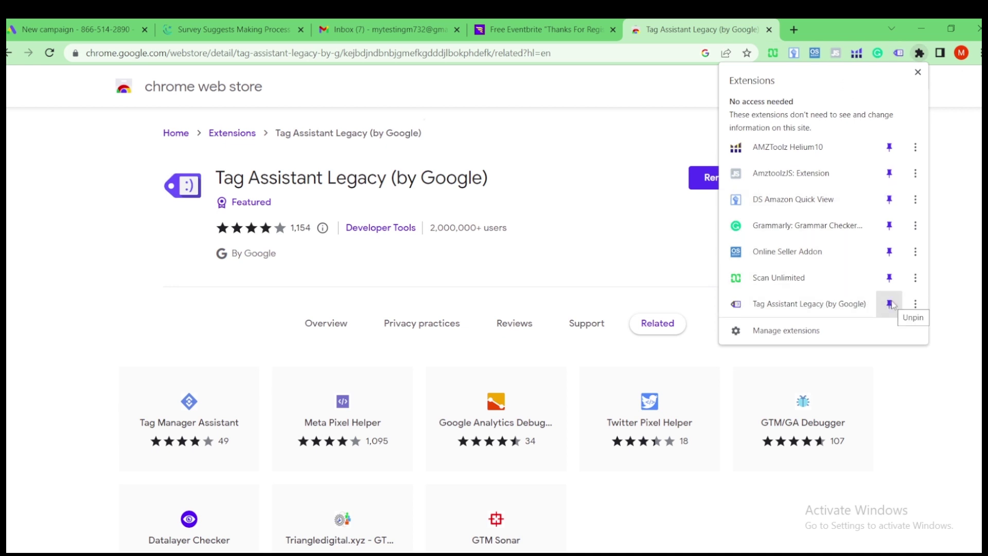
click(560, 159)
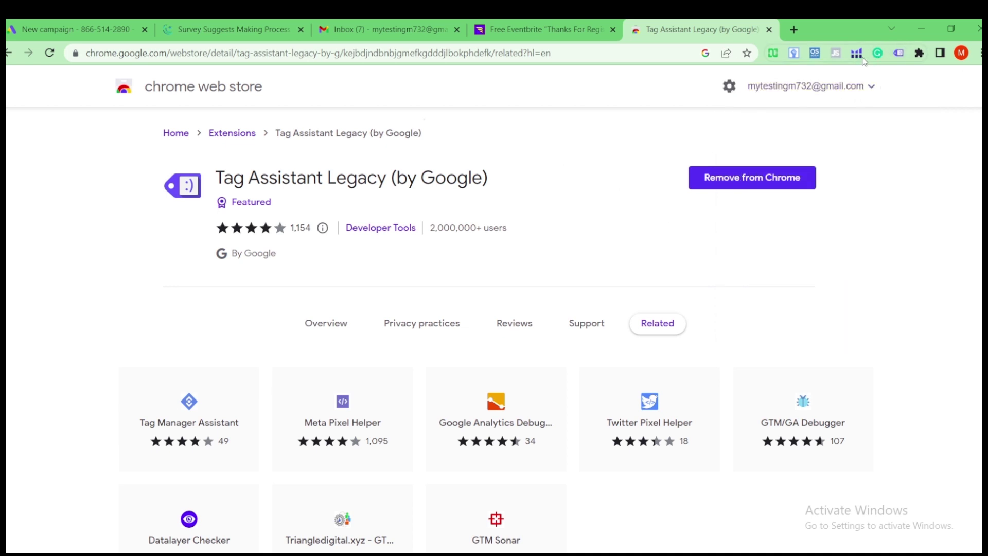
Return to the Google Ads campaign and complete Tag Assistant Legacy's initial setup with all tag types checked and "Validate selected pages".
click(902, 53)
click(899, 56)
click(172, 26)
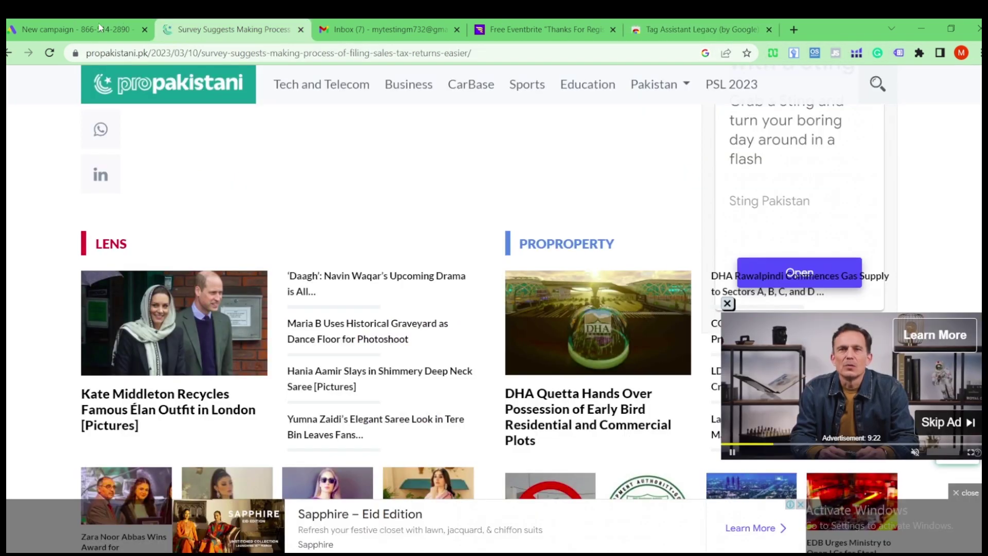
click(75, 22)
click(899, 53)
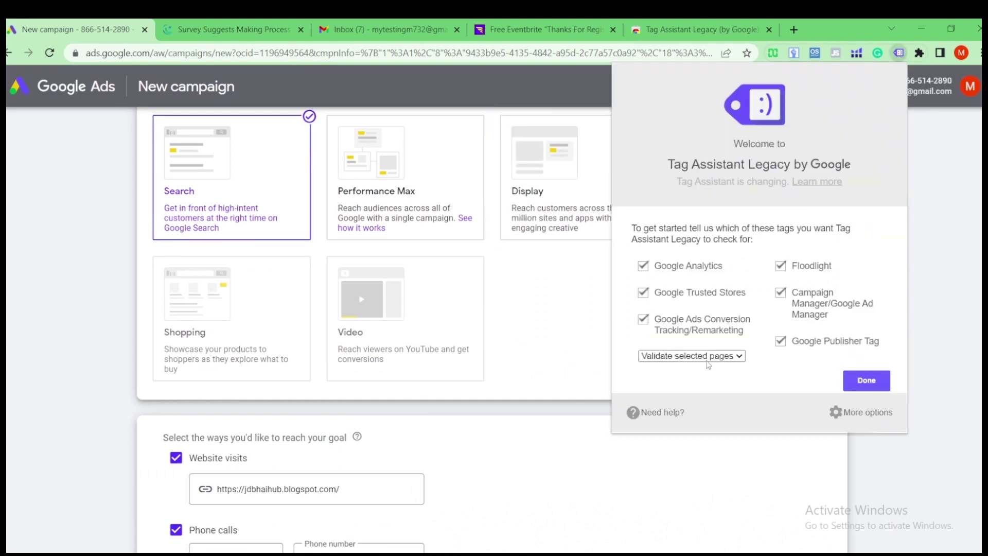
click(862, 388)
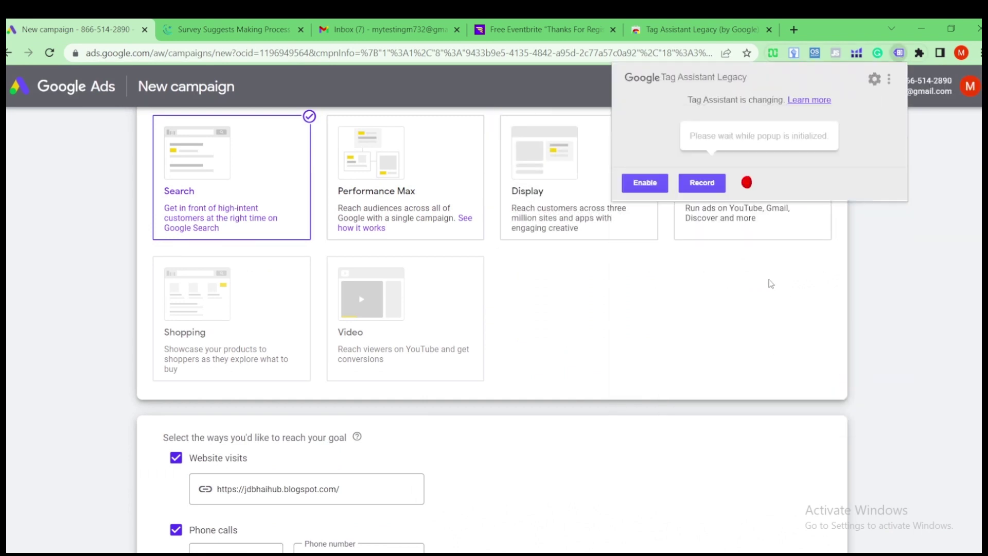
click(915, 228)
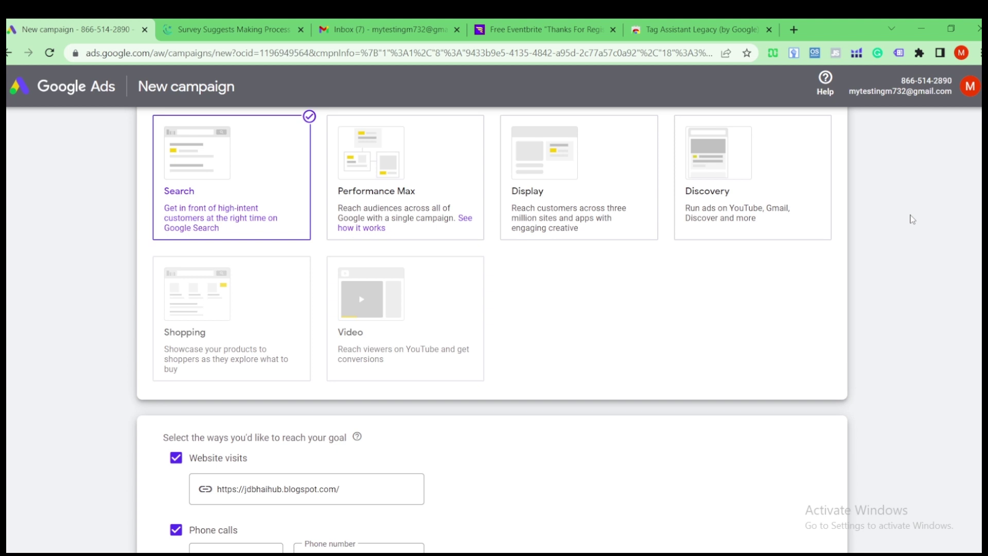
Enable Tag Assistant Legacy for the Google Ads campaign page.
click(900, 54)
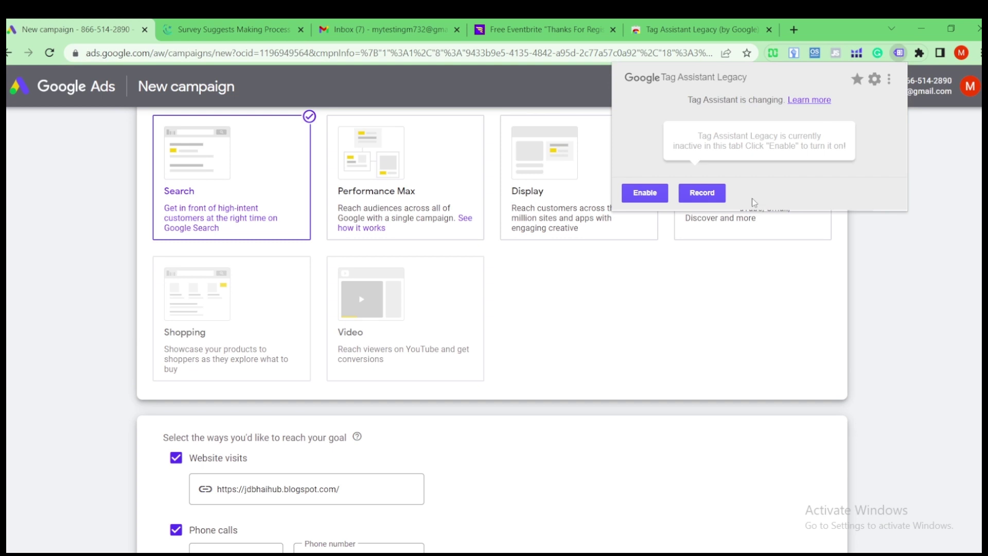
click(647, 192)
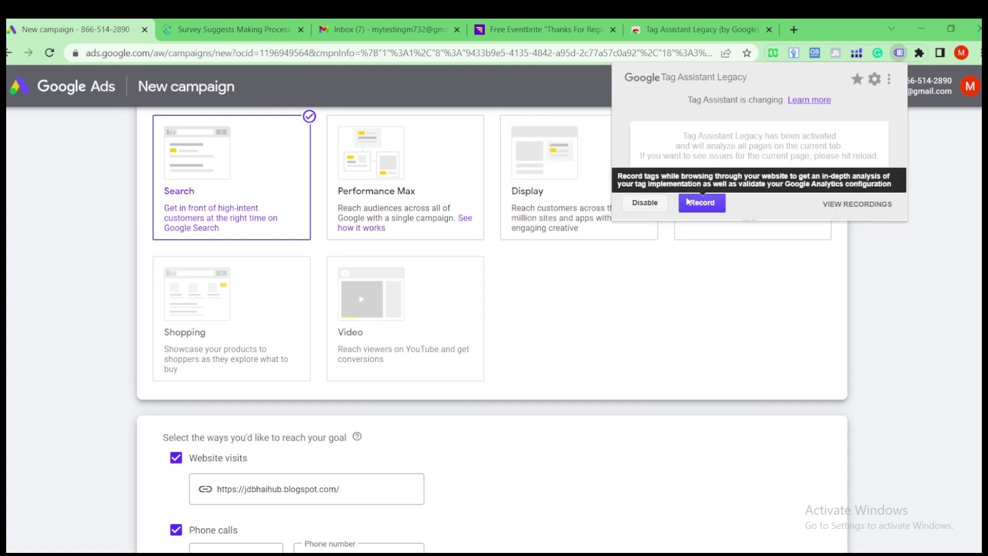